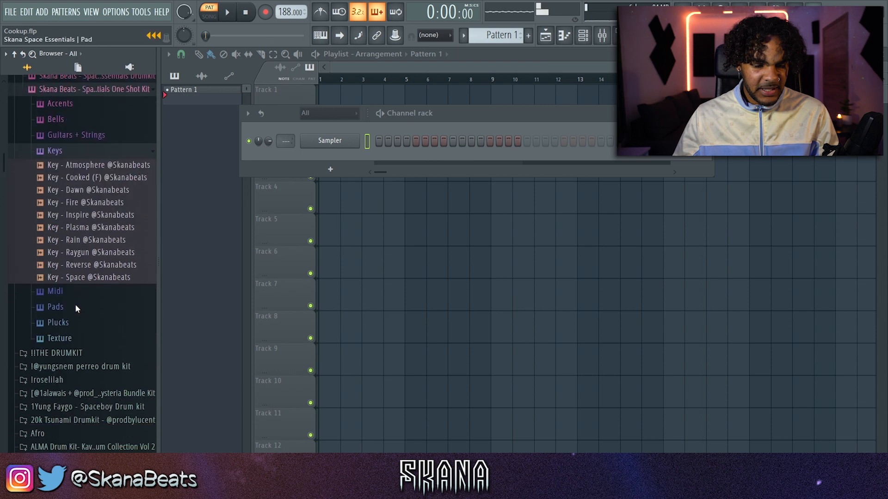
Add the Pluck - Beauty one-shot from the Plucks folder to the channel rack as a new instrument.
click(72, 321)
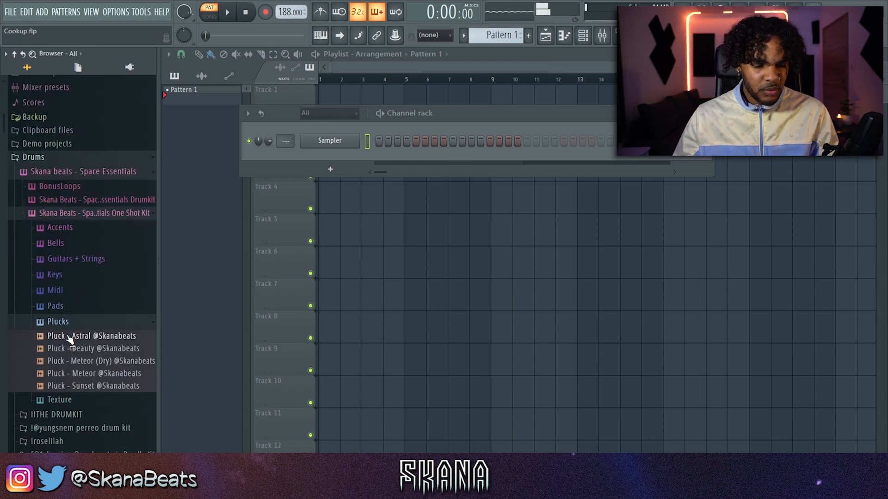
drag(91, 344, 464, 159)
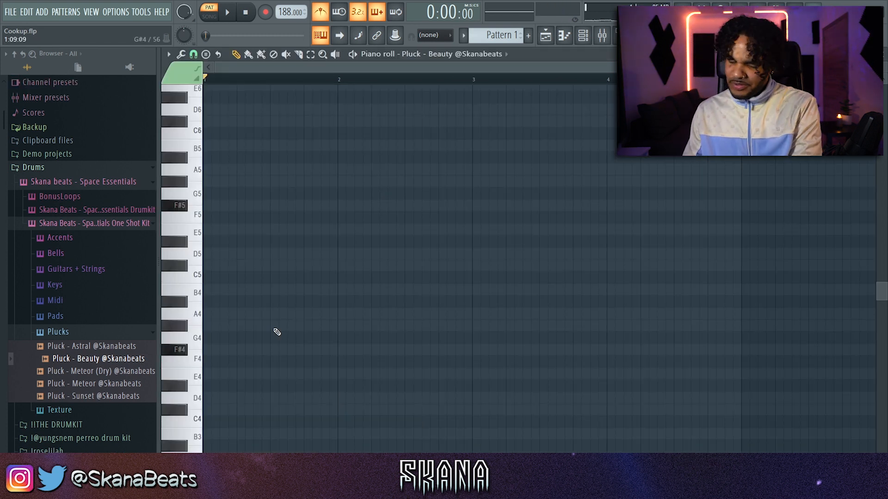
key(space)
scroll(563, 332, up, 1)
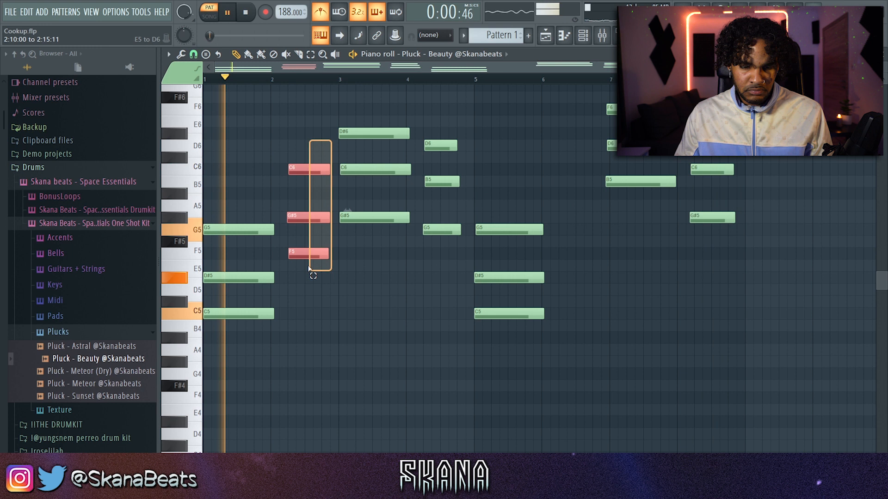
Lengthen the pluck's chords so each runs into the next across bars 2 to 8, and turn the metronome off.
drag(287, 139, 567, 266)
scroll(724, 284, up, 3)
drag(561, 207, 519, 110)
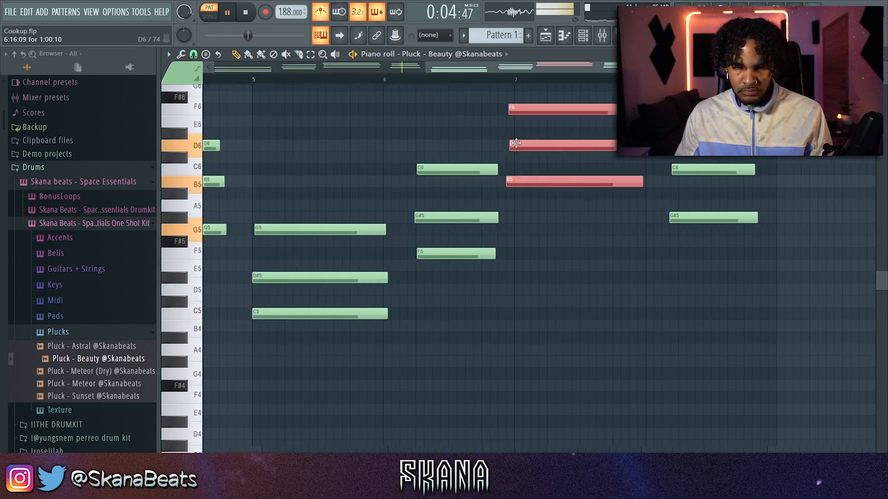
scroll(519, 110, up, 3)
click(320, 12)
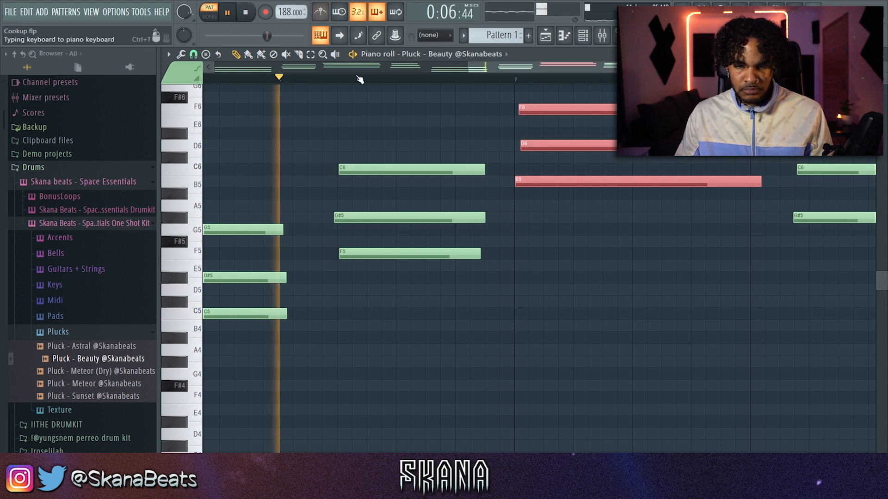
scroll(499, 227, down, 3)
scroll(527, 264, up, 3)
drag(527, 264, 565, 136)
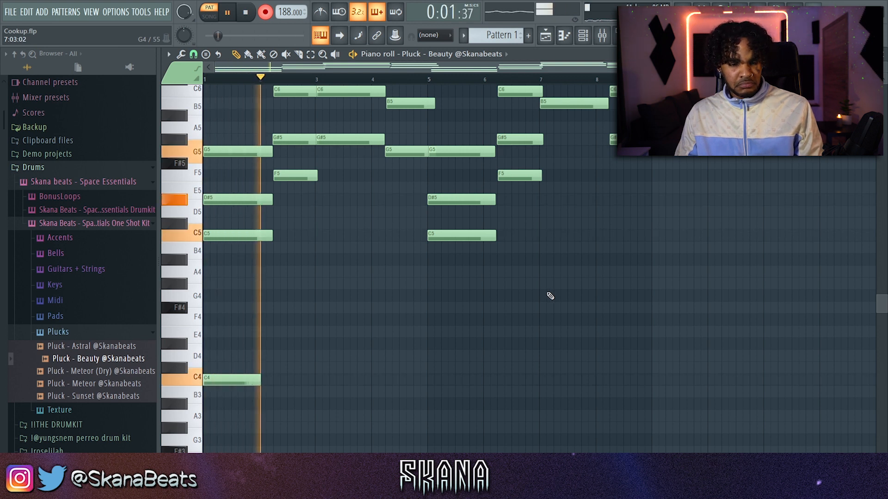
Record a low bass line beneath the chords, opening with C4, D4, D#4 and F4 and continuing with G4 notes.
key(x)
key(d)
key(v)
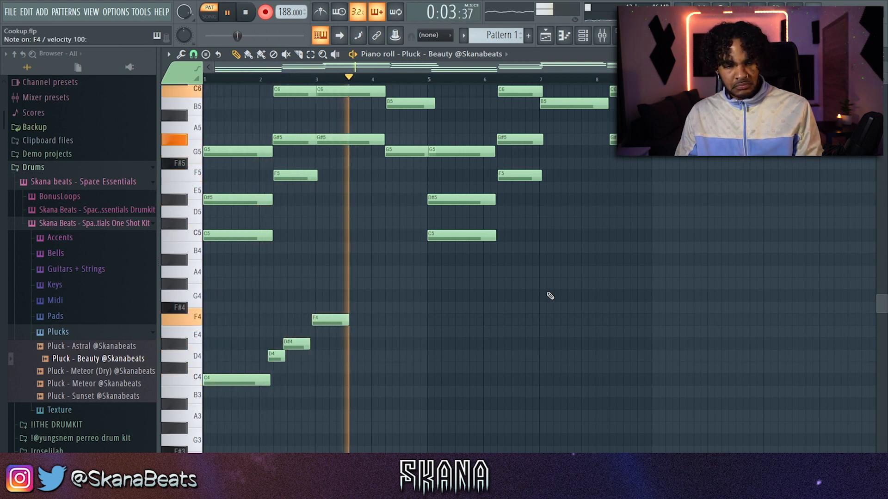
key(h)
key(b)
key(b)
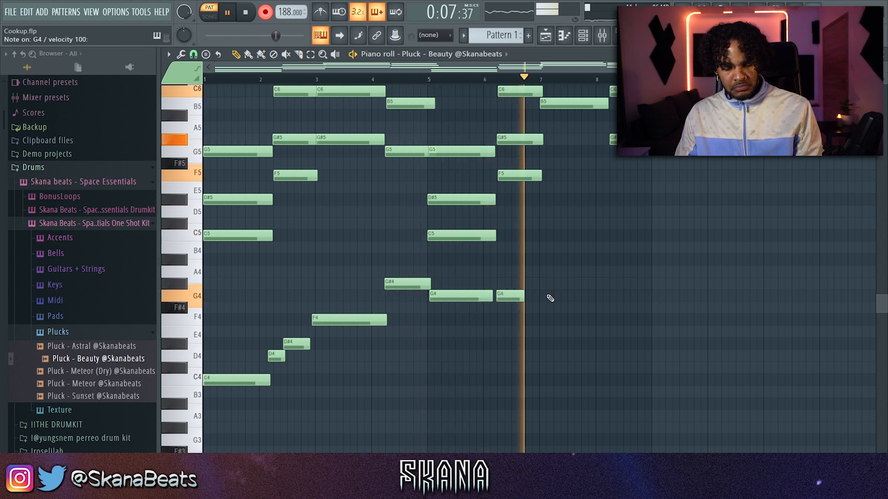
key(v)
key(d)
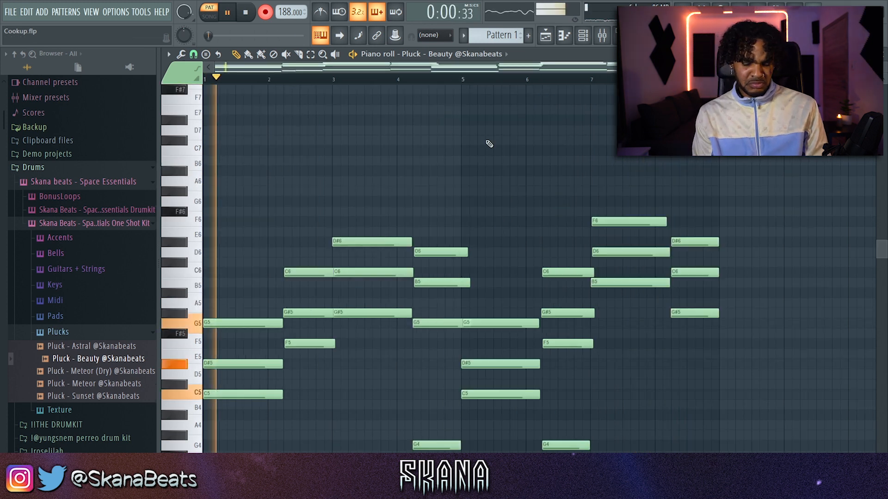
Record a high counter-melody over the chords, using notes such as C6, D6, D#6 and F6.
key(i)
key(i)
key(o)
key(0)
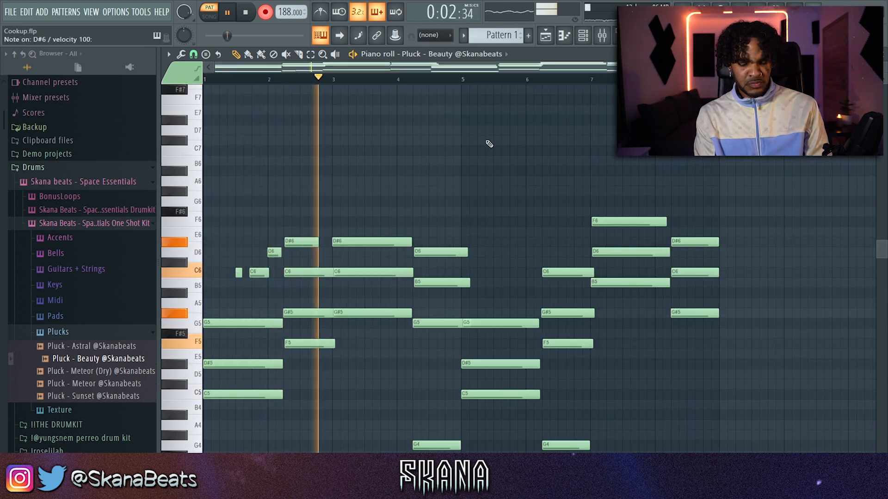
key(i)
key(i)
key(0)
key(o)
key(bracketleft)
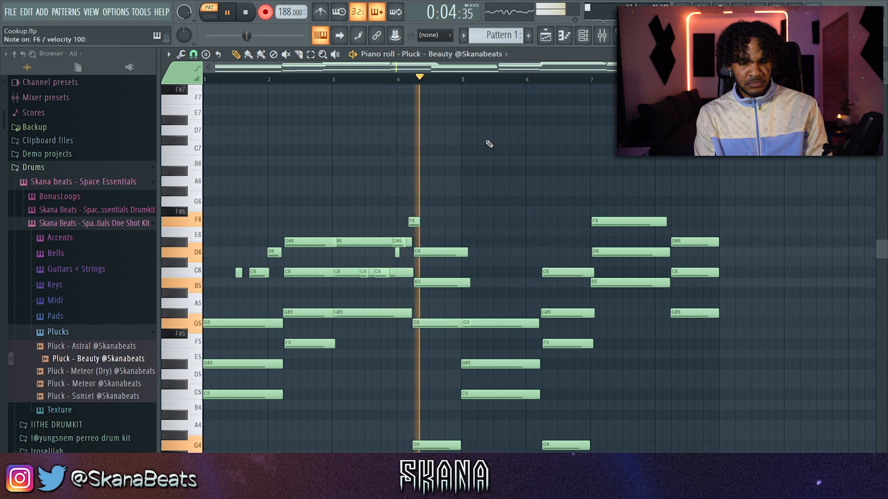
key(i)
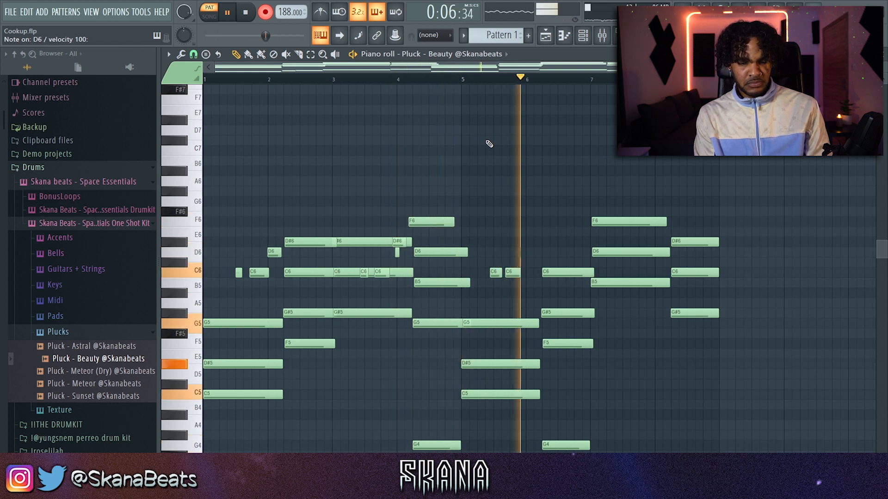
key(o)
key(0)
key(u)
key(6)
key(t)
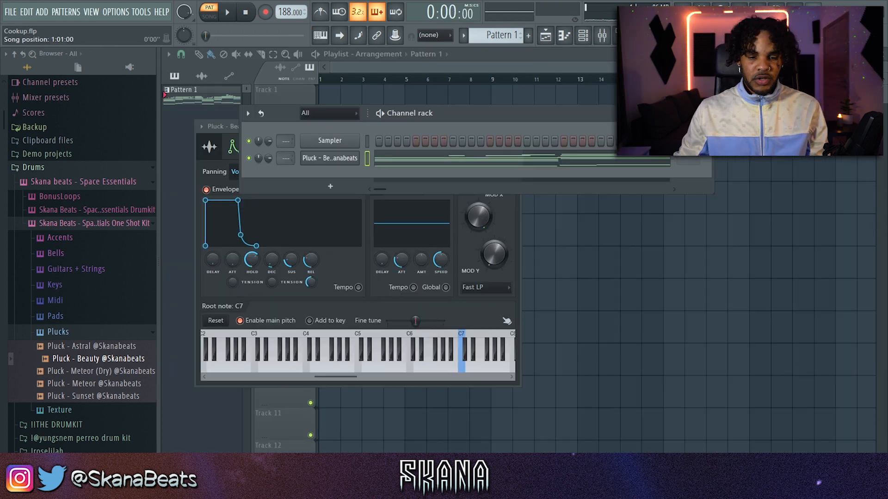
Add the Key - Inspire one-shot from the Keys folder to the channel rack.
click(58, 332)
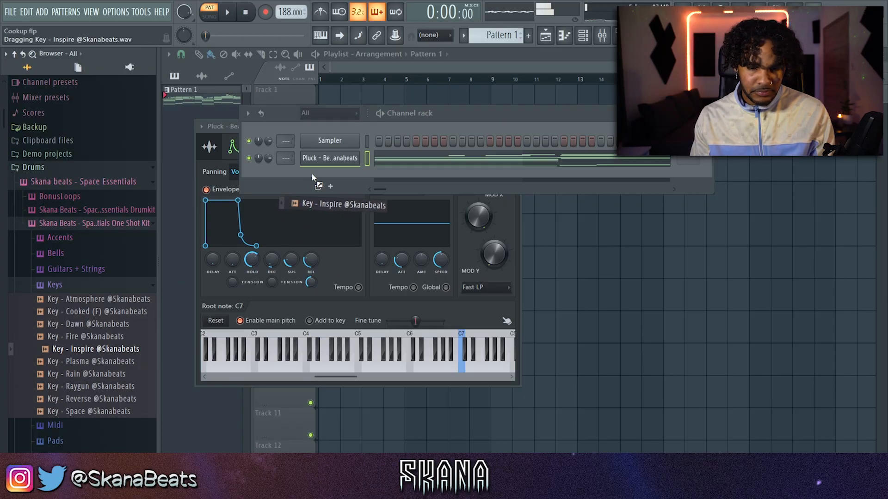
drag(312, 176, 313, 177)
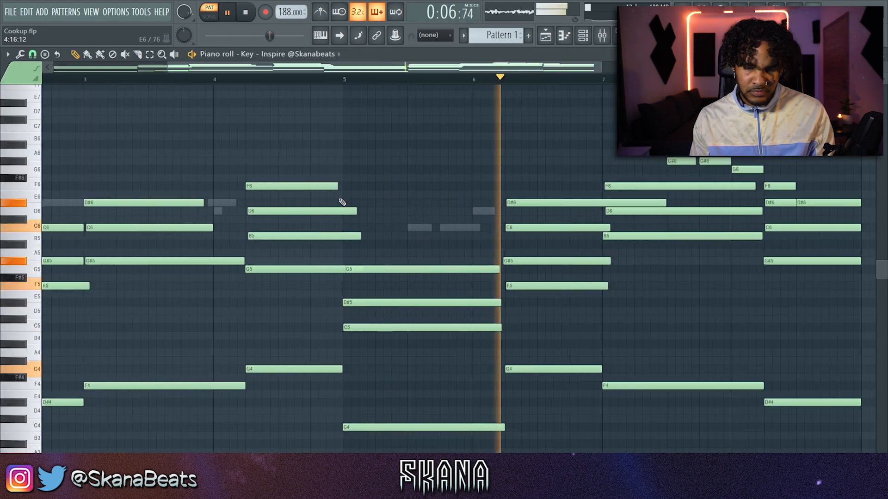
Slice the overhanging D6 and B5 notes at bar 5 in the Key - Inspire part and remove their tails.
key(c)
drag(343, 195, 344, 303)
scroll(349, 303, down, 3)
key(p)
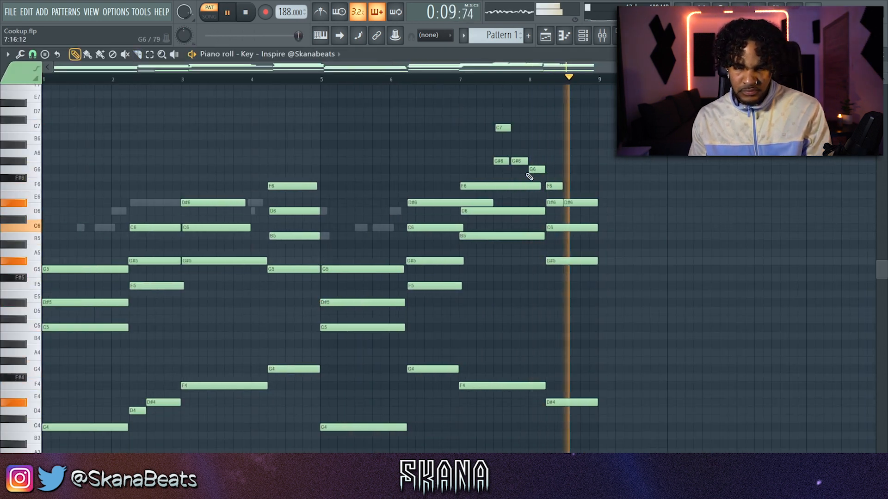
Delete the high melody notes C7, G#6 and G6 in bars 7 and 8 and the D#6 in bar 6.
right_click(502, 161)
right_click(498, 128)
right_click(523, 161)
right_click(535, 169)
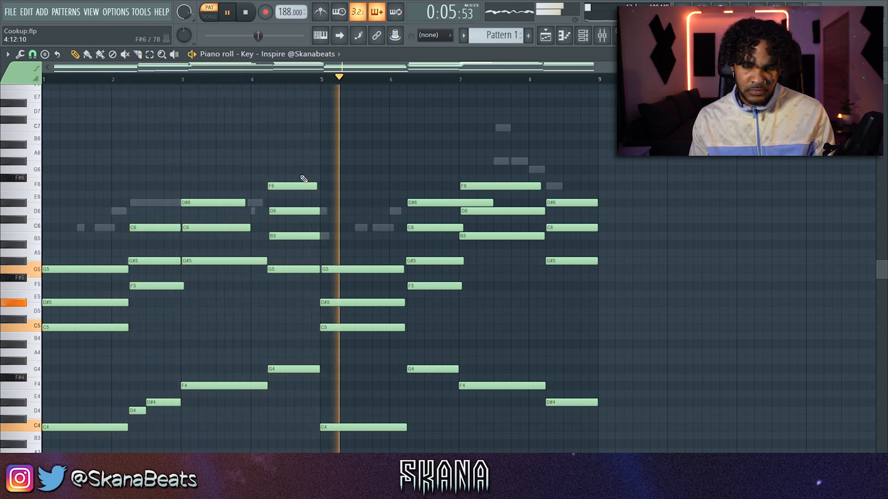
right_click(446, 202)
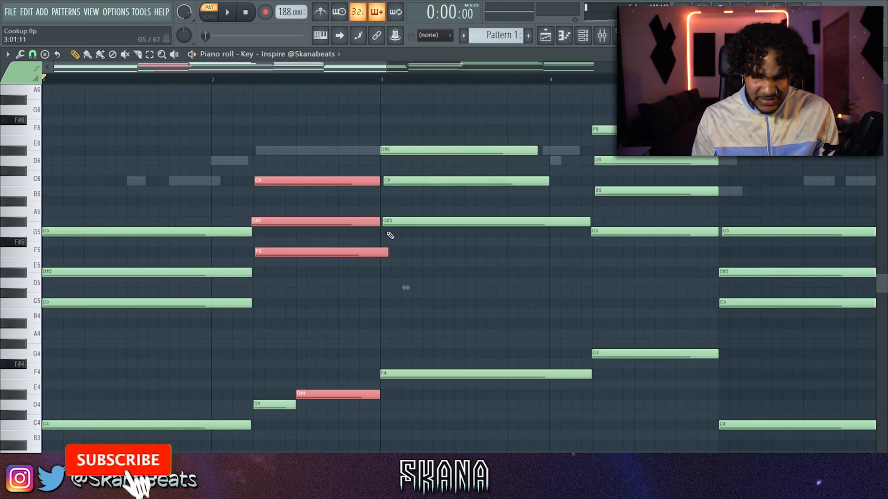
Shorten the bar 1 and bar 2 chords with their bass notes so they leave gaps before the following chords.
drag(388, 253, 359, 255)
scroll(362, 262, down, 2)
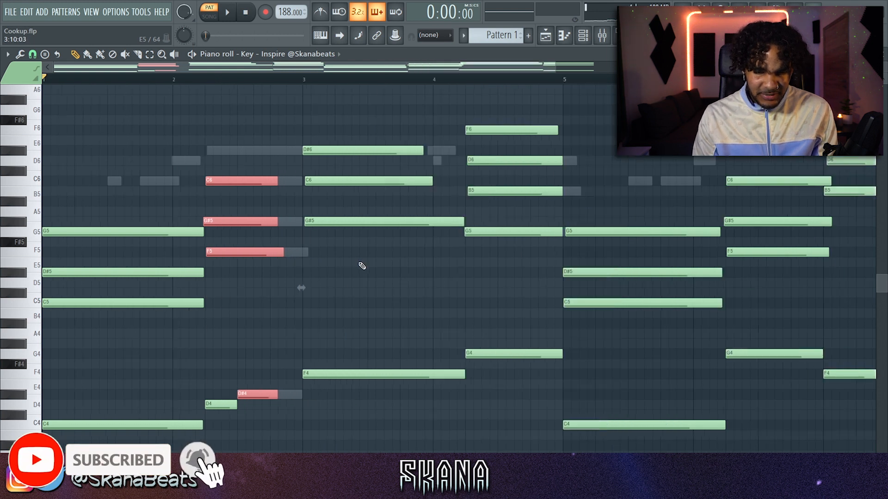
scroll(352, 170, up, 2)
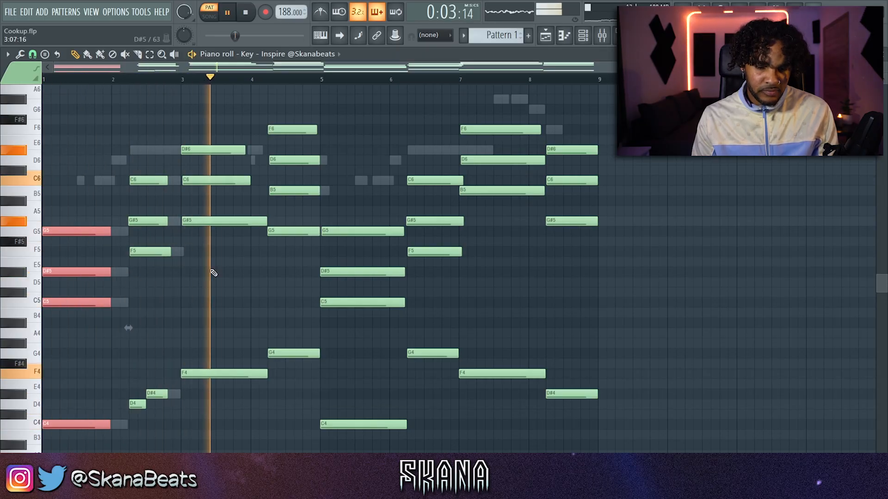
Extend the bar 2 chord and its D#4 bass note back out to the start of bar 3.
drag(159, 412, 162, 149)
drag(167, 182, 180, 181)
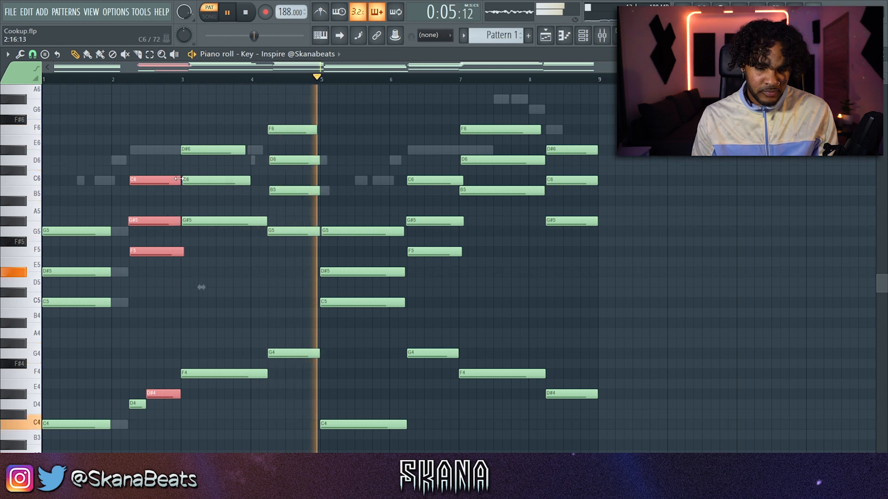
ctrl+click(235, 257)
Shorten the G5 and D#5 notes of the bar 5 chord and all three notes of the bar 6 chord.
scroll(434, 269, up, 3)
key(space)
drag(363, 222, 347, 315)
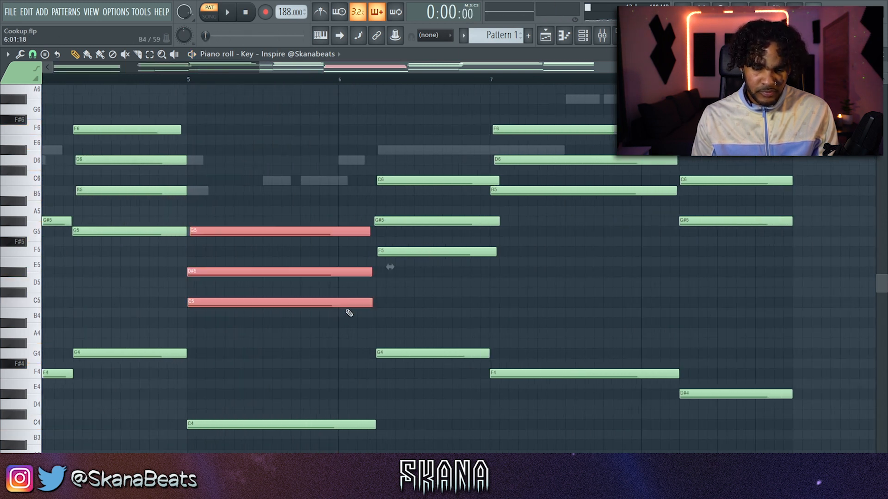
drag(366, 287, 360, 220)
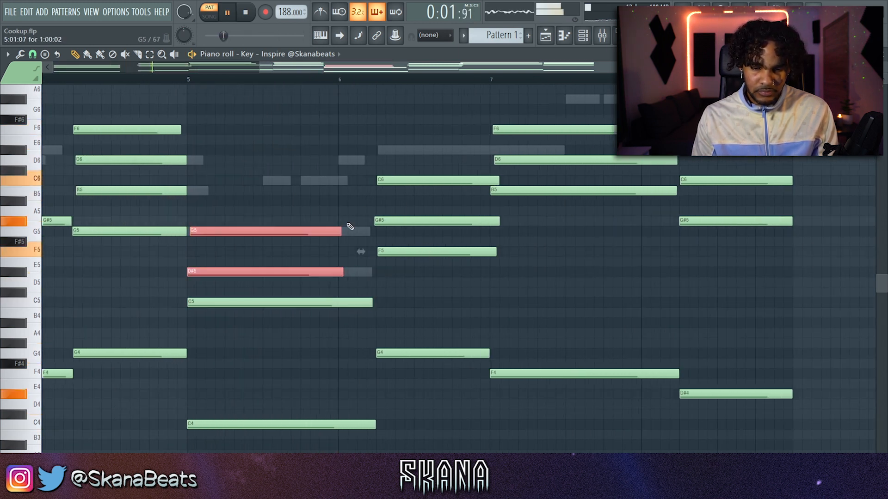
drag(480, 170, 479, 246)
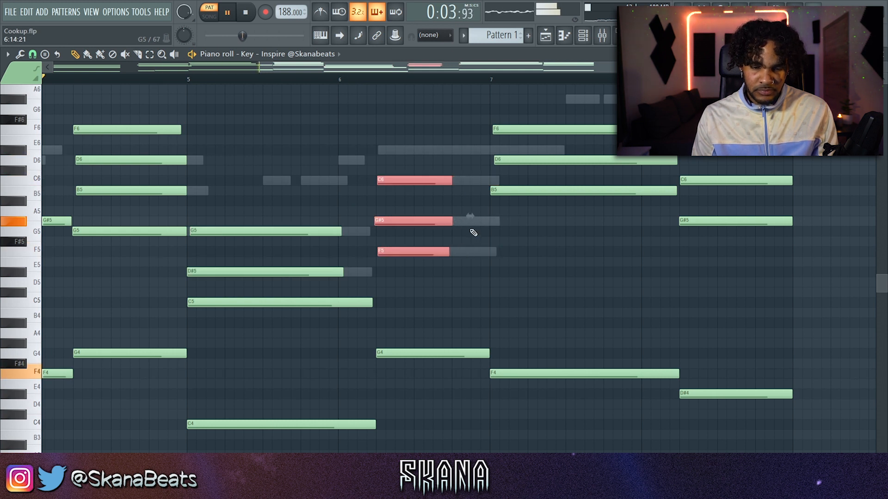
scroll(474, 235, down, 3)
ctrl+click(481, 246)
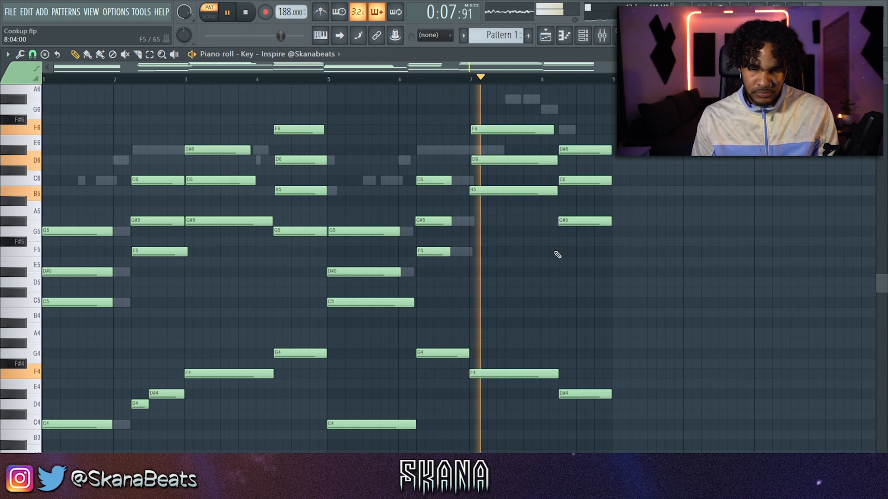
Shorten the G4 bass note in bar 6 to match its chord, and select the F6 and D6 notes at bar 7.
scroll(507, 255, up, 3)
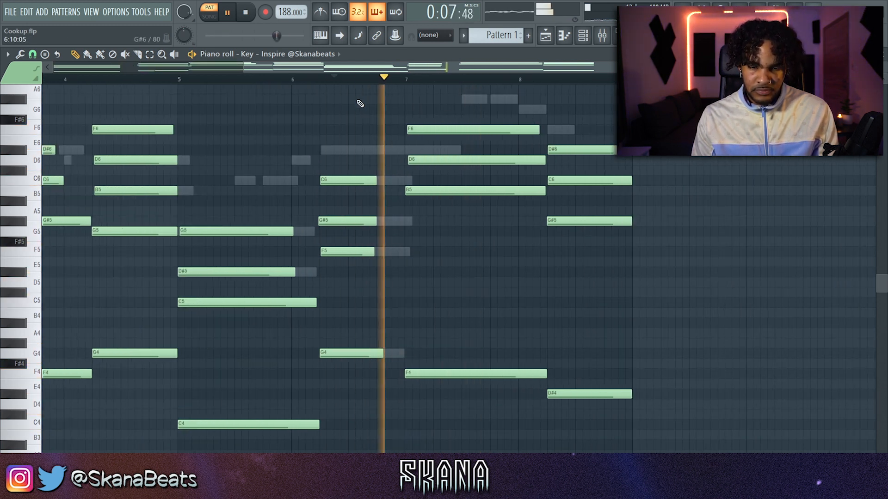
scroll(635, 214, up, 2)
drag(466, 175, 416, 128)
click(453, 125)
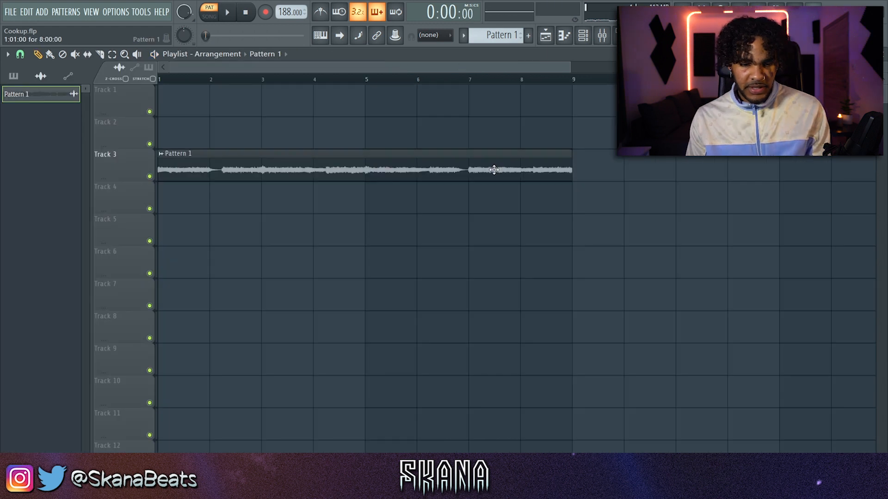
Set the rendered Pattern 1 clip's time stretching mode to Stretch and change its declicking mode.
click(351, 217)
click(348, 250)
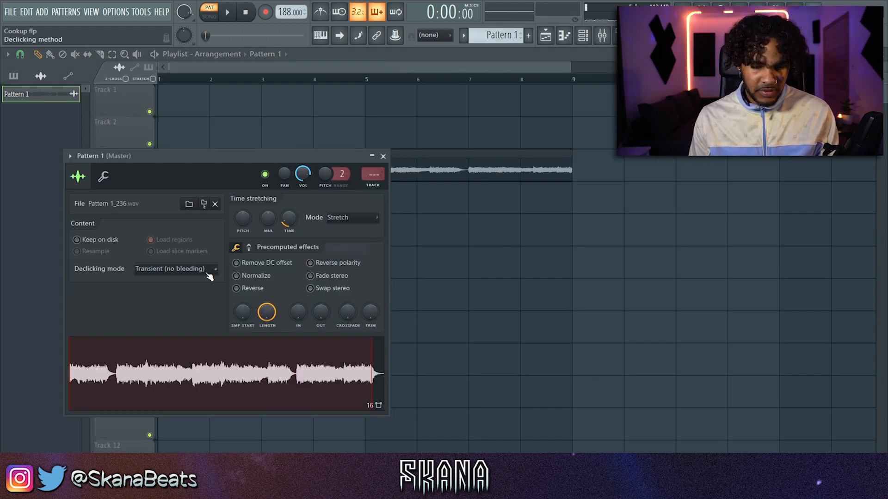
click(176, 312)
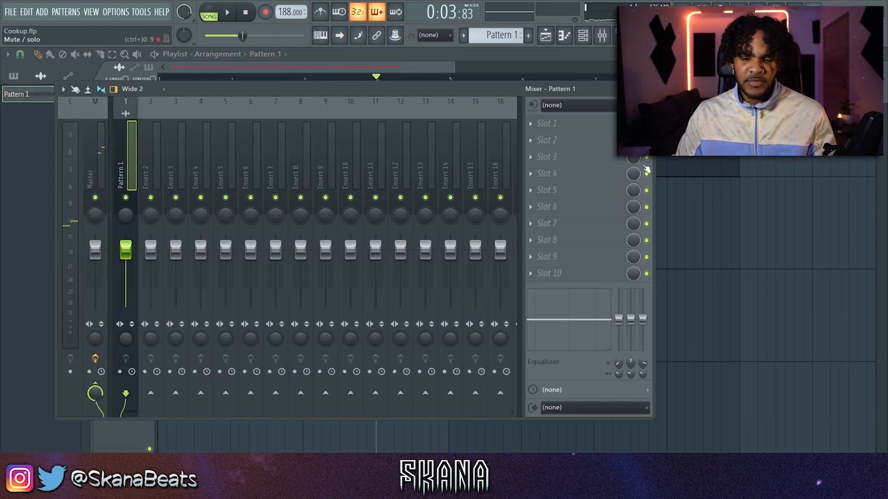
Load Ghz Vulf Compressor 3 on the Pattern 1 mixer track with Wow at 30%, Lofi at 22% and a reduced wet mix.
click(584, 207)
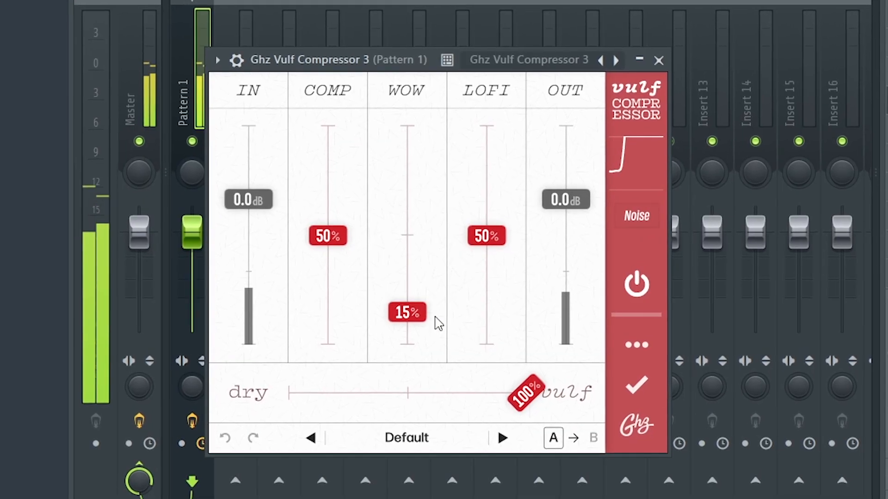
drag(404, 289, 411, 311)
click(321, 232)
drag(480, 233, 486, 300)
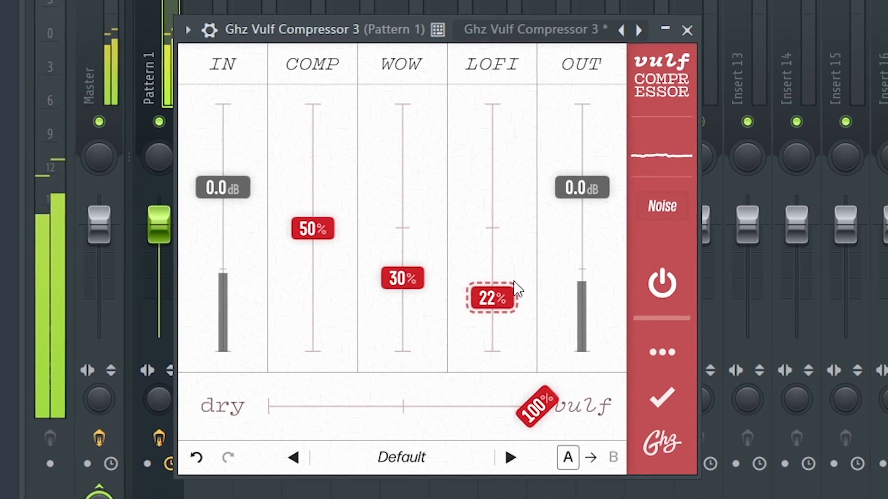
drag(527, 408, 498, 408)
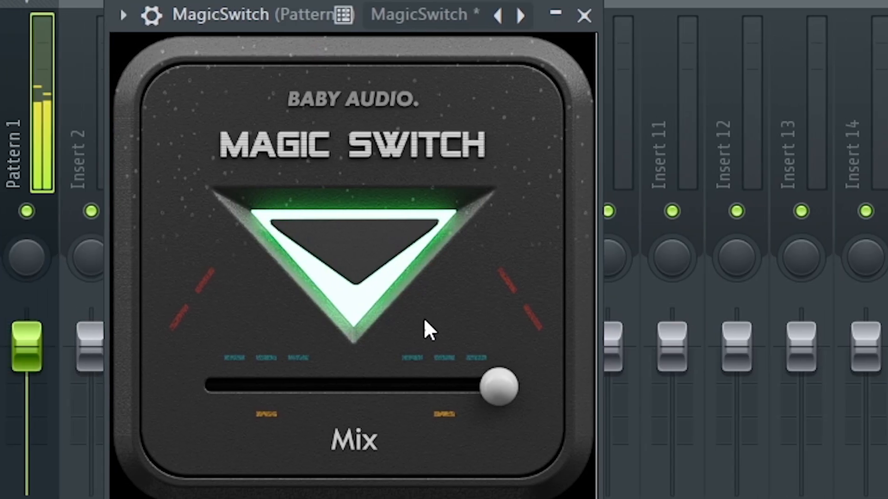
Reduce the Magic Switch mix, and in VintageVerb choose another reverb mode and lower the decay.
drag(567, 383, 513, 397)
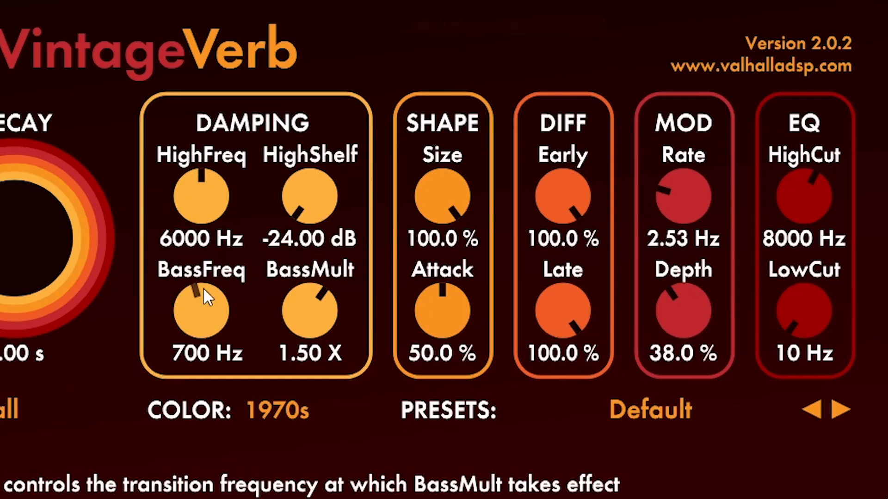
drag(43, 225, 44, 296)
click(26, 409)
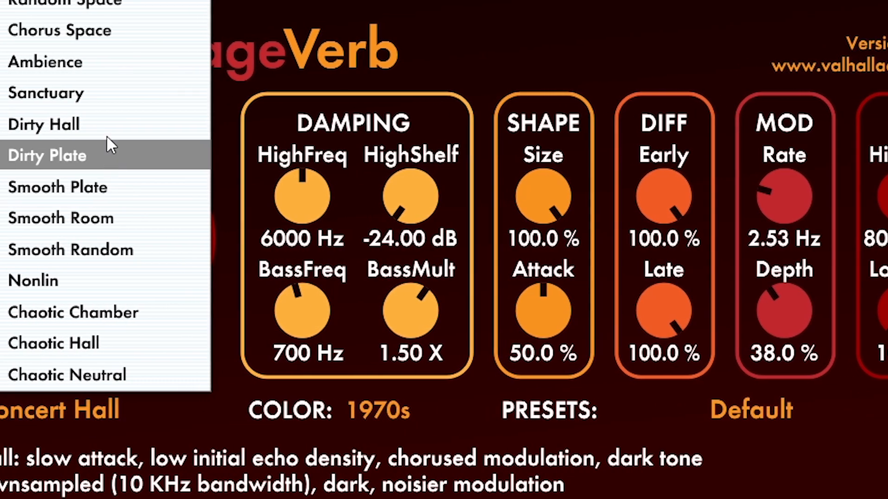
click(69, 1)
drag(175, 233, 174, 265)
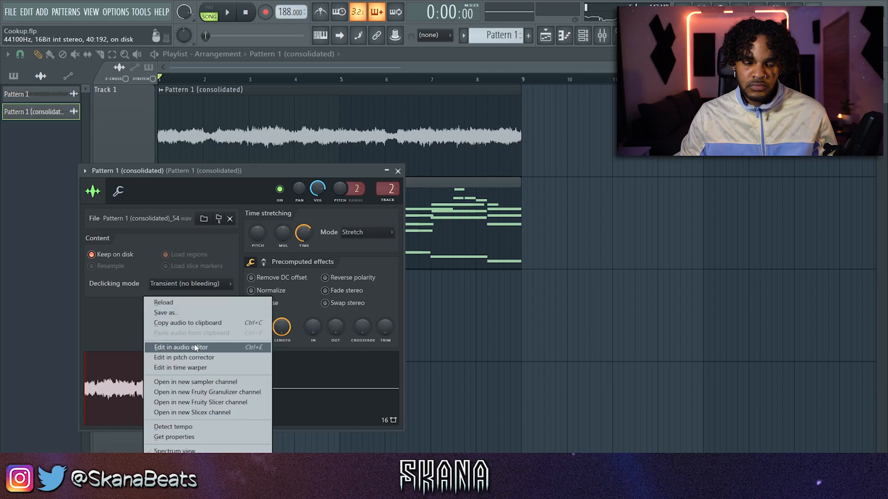
Open the rendered Pattern 1 clip in Edison, set its samplerate to 1000 Hz, and bring the altered audio into the playlist.
click(195, 347)
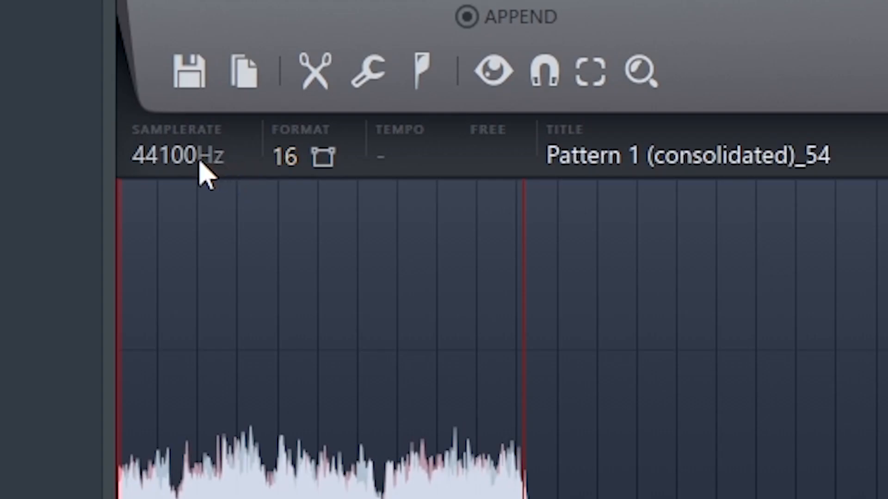
click(57, 199)
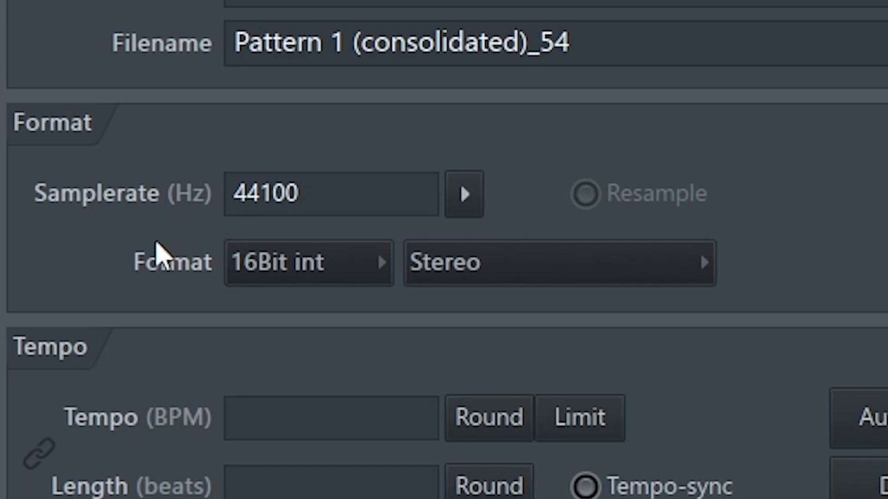
double_click(316, 208)
text(1000)
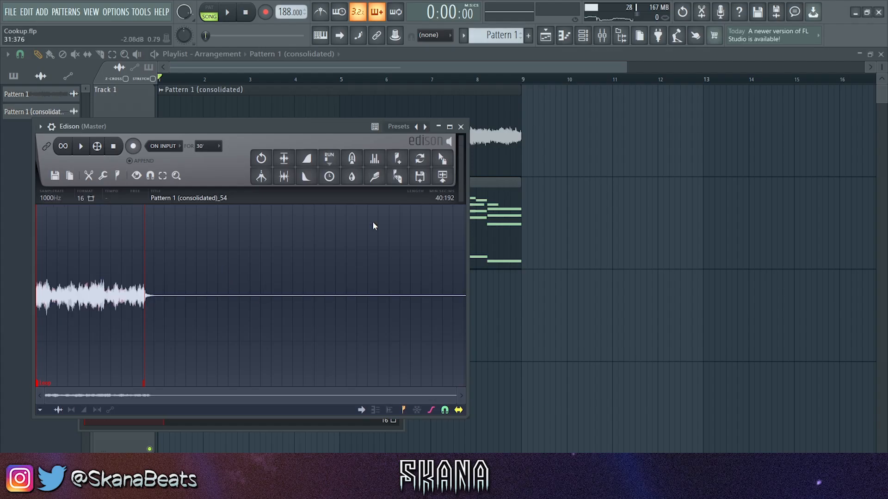
drag(442, 158, 527, 324)
drag(594, 321, 118, 300)
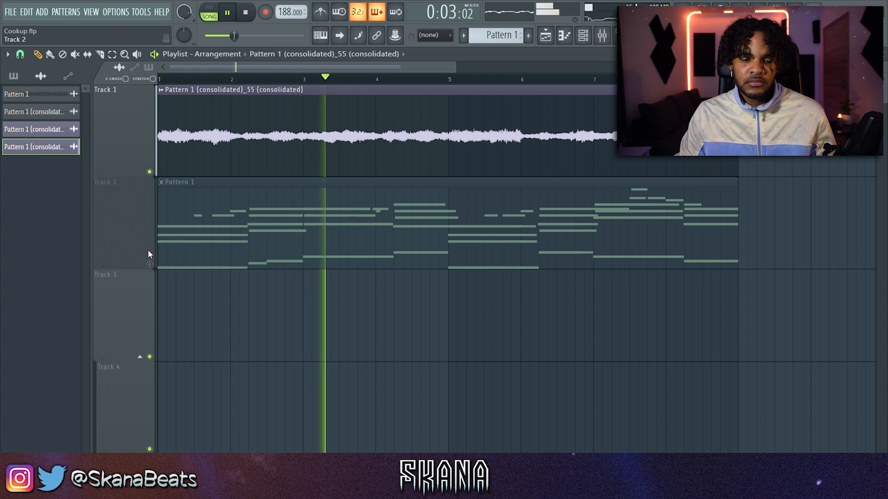
scroll(71, 228, up, 3)
scroll(74, 226, down, 2)
right_click(127, 395)
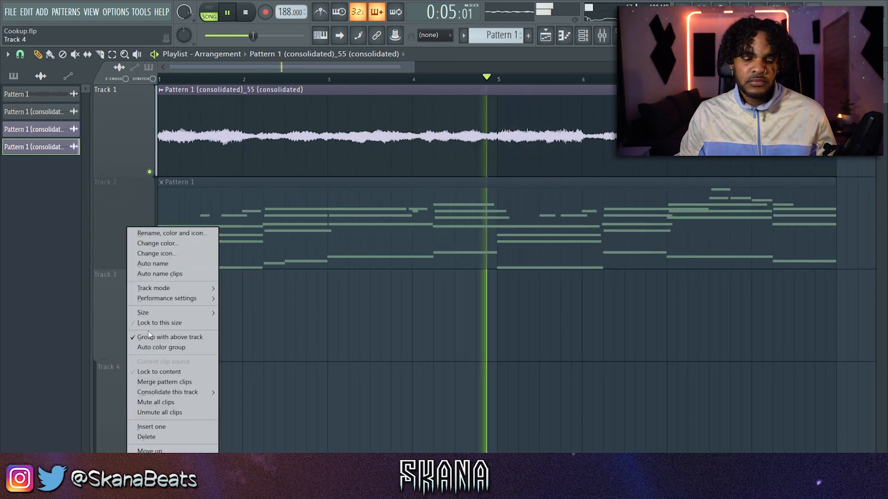
click(225, 168)
Set HalfTime on the consolidated Pattern 1 mixer track to a 1/2 loop, 16-bar fade in and out, and 500 ms smoothing.
double_click(226, 168)
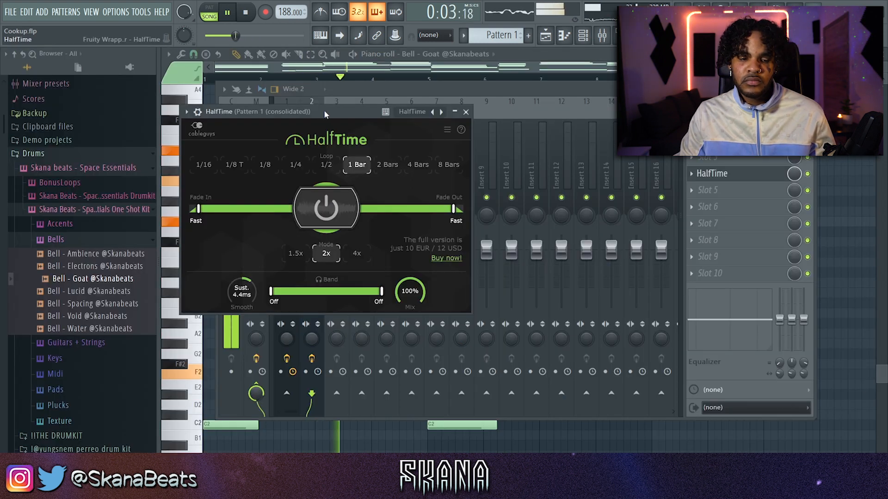
drag(323, 113, 441, 128)
click(442, 180)
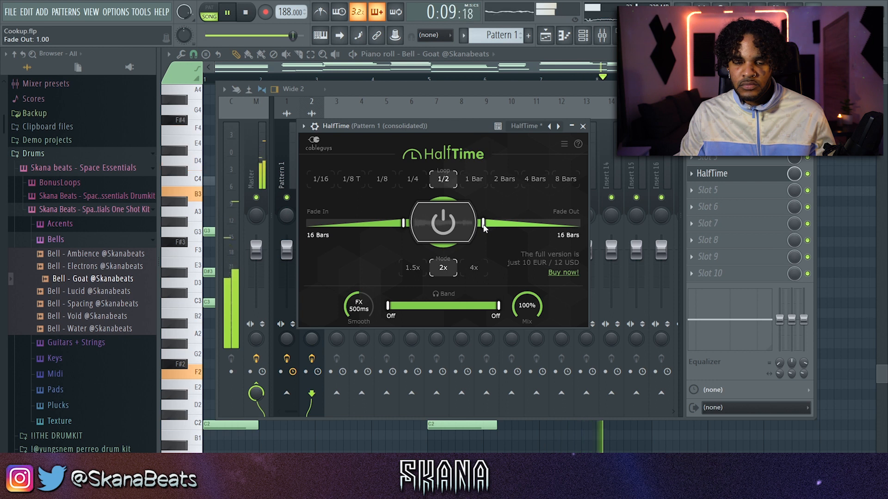
click(583, 127)
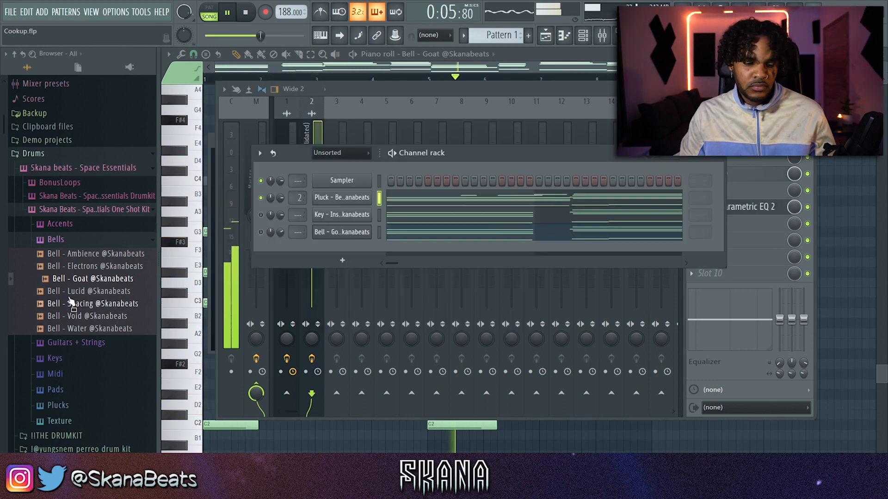
Replace the pluck channel's sound with Bell - Lucid as a trial, finishing on Bell - Spacing.
middle_click(75, 294)
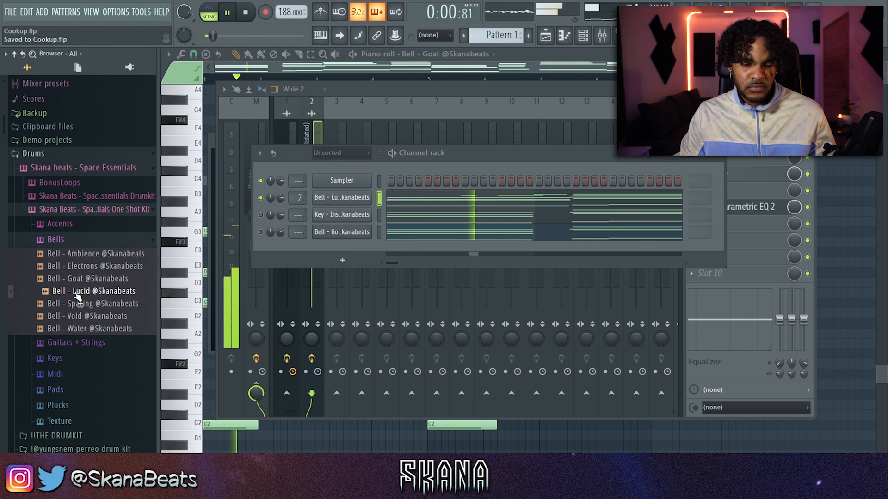
middle_click(98, 304)
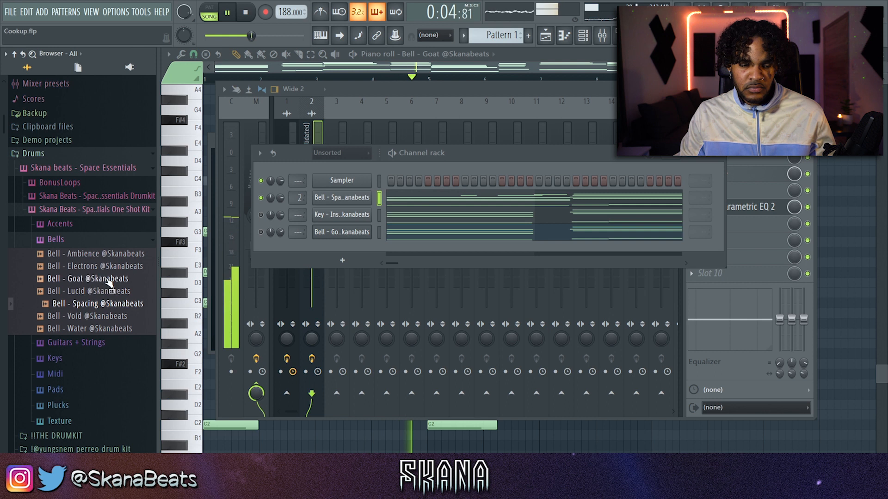
scroll(111, 288, down, 3)
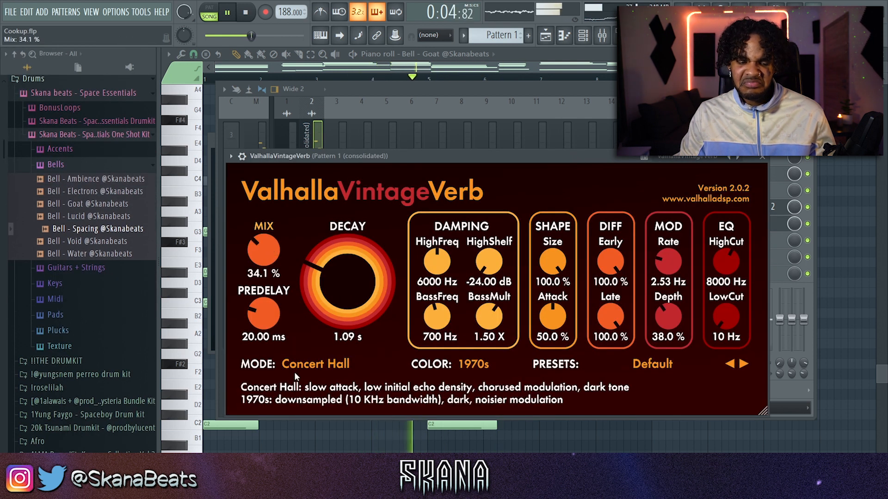
Switch VintageVerb on the consolidated Pattern 1 track to Chorus Space, set BassFreq to 10000 Hz and BassMult to 4.00 X, and lower the predelay.
click(296, 365)
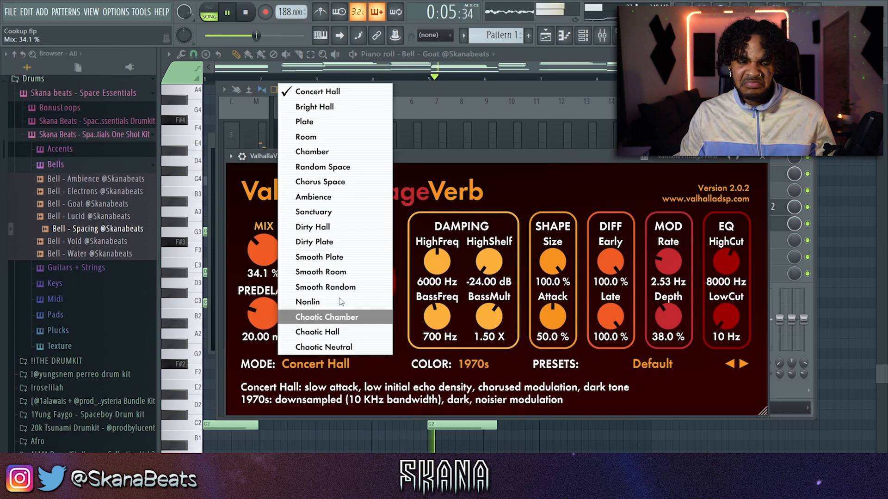
click(336, 183)
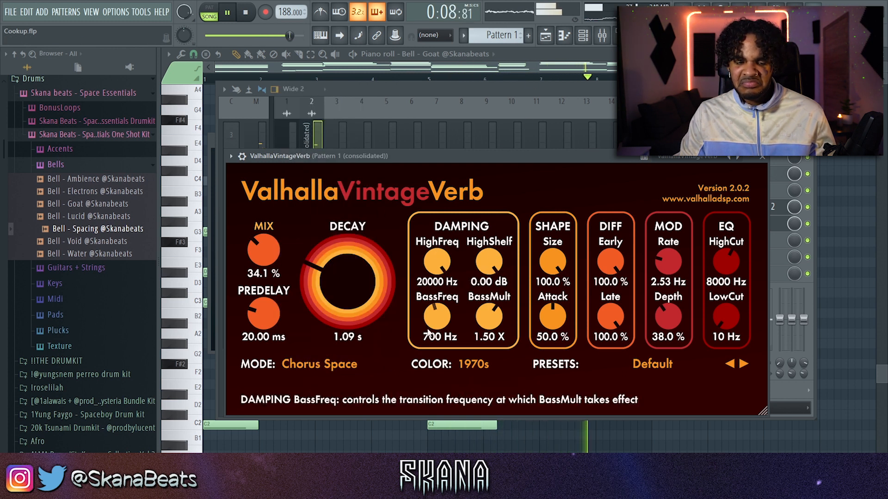
drag(429, 329, 435, 208)
drag(489, 312, 483, 208)
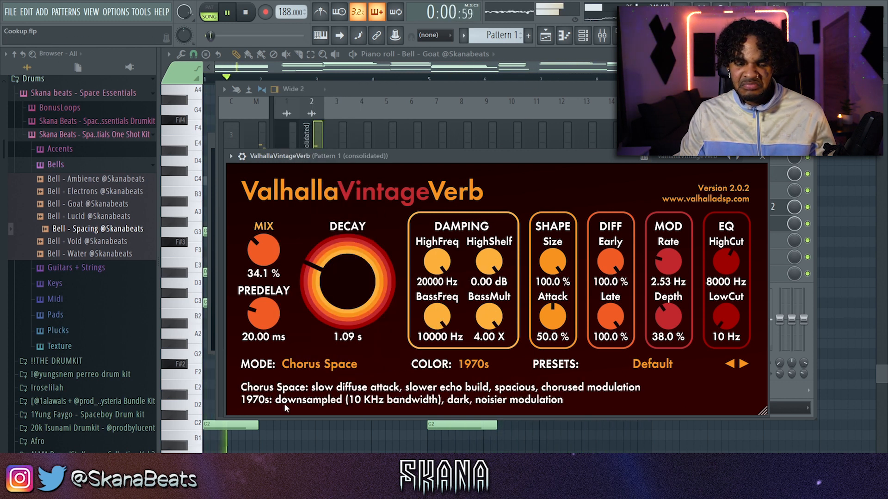
drag(263, 313, 264, 338)
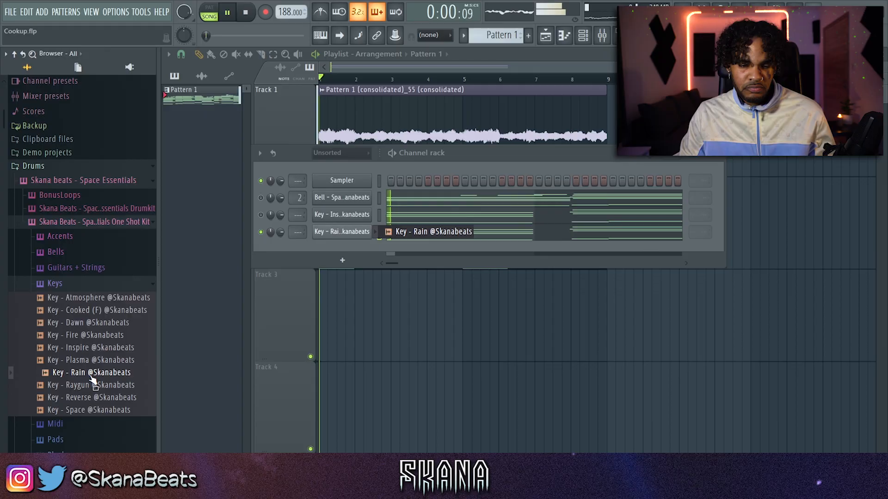
Replace the Key - Rain sample with Key - Raygun and set the Chorus depth to 21% in Cymatics Origin on Insert 3.
click(104, 385)
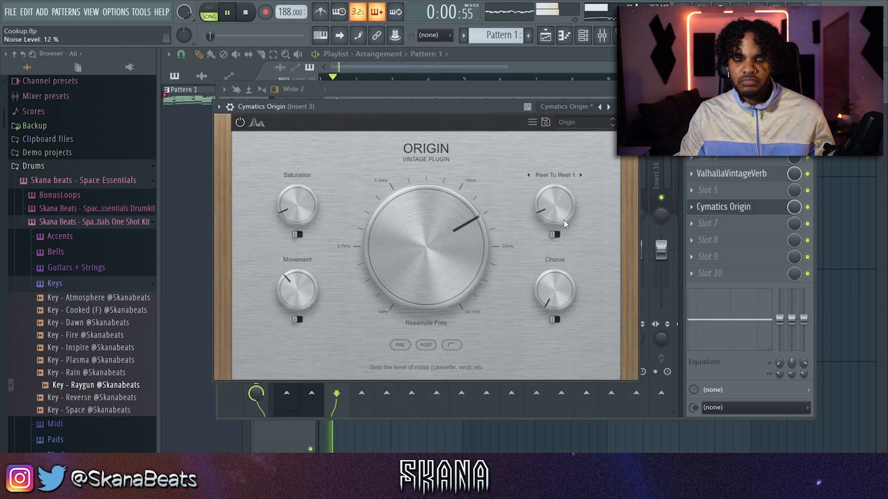
drag(553, 282, 548, 249)
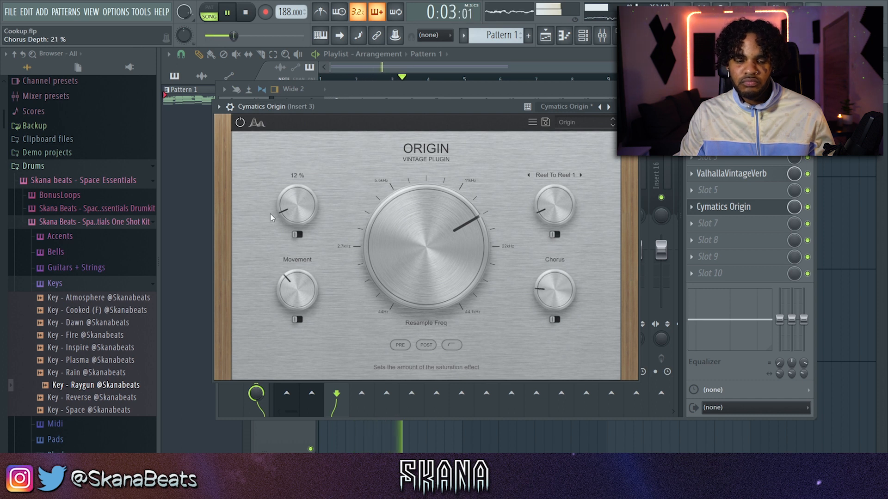
scroll(295, 286, down, 3)
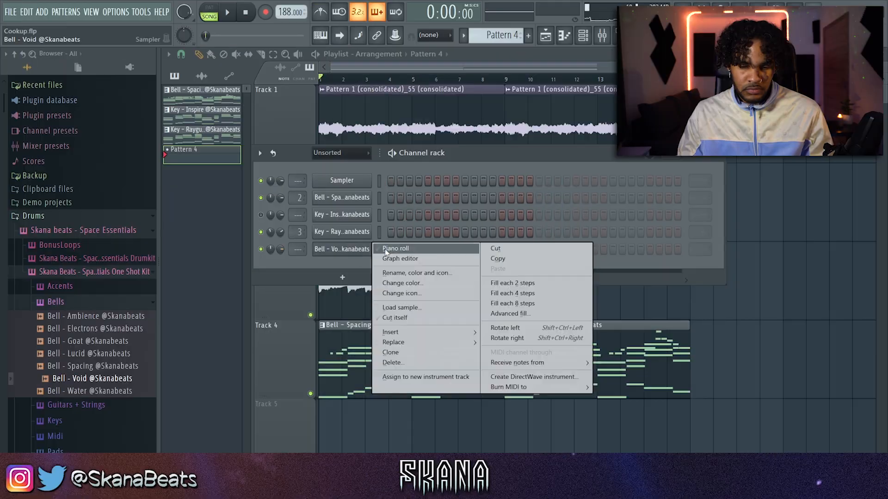
Give Bell - Void a high melody in Pattern 4, and replace the Bell - Spacing clips on Track 4 with two Pattern 4 clips.
click(385, 249)
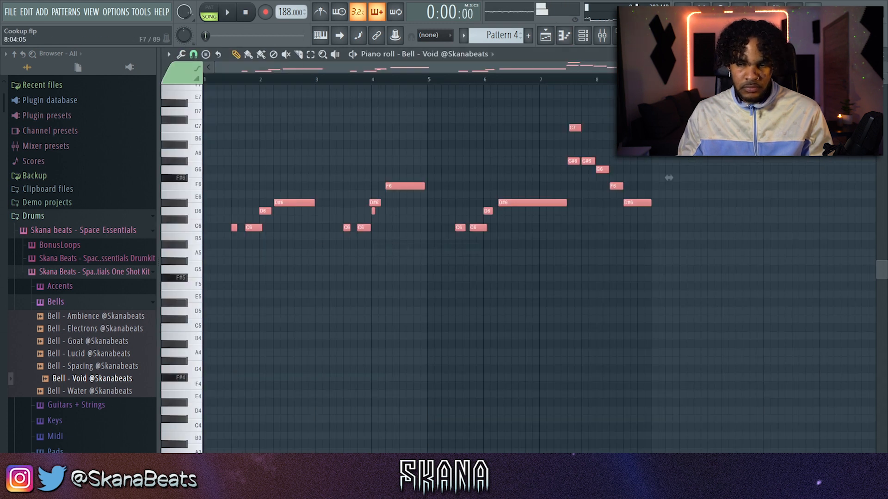
click(882, 55)
right_click(596, 354)
right_click(424, 362)
drag(342, 356, 292, 349)
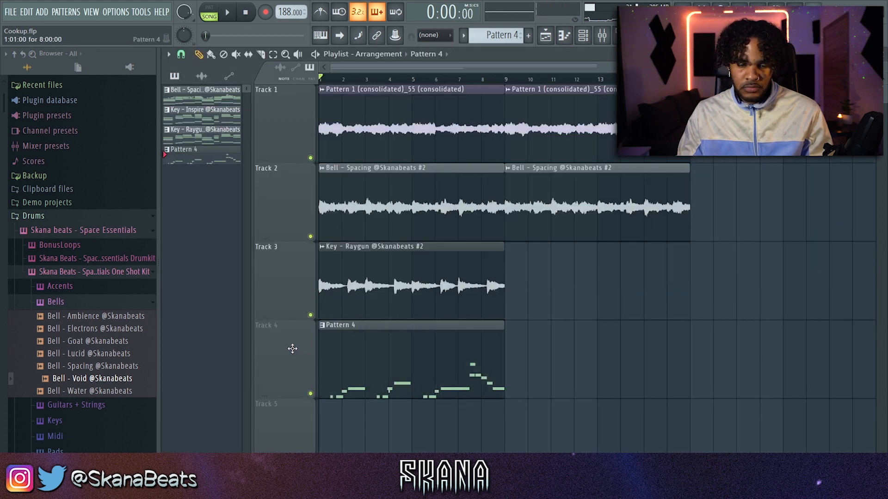
click(526, 353)
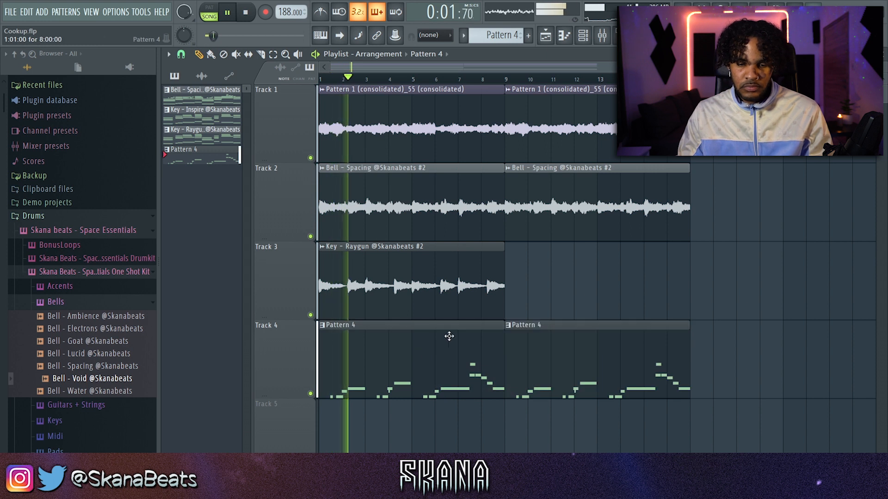
Replace the Pattern 4 melody channel's sample with String - Gold and transpose all its notes down one octave.
click(583, 35)
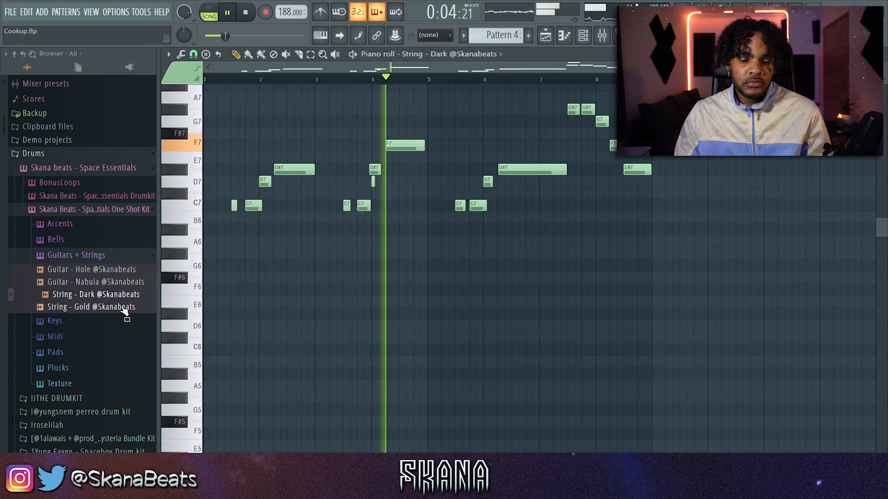
click(124, 307)
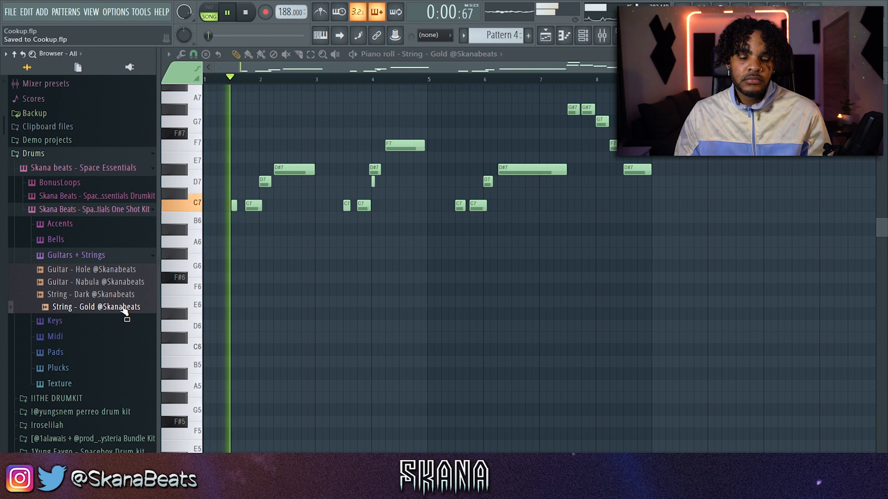
key(ctrl+Down)
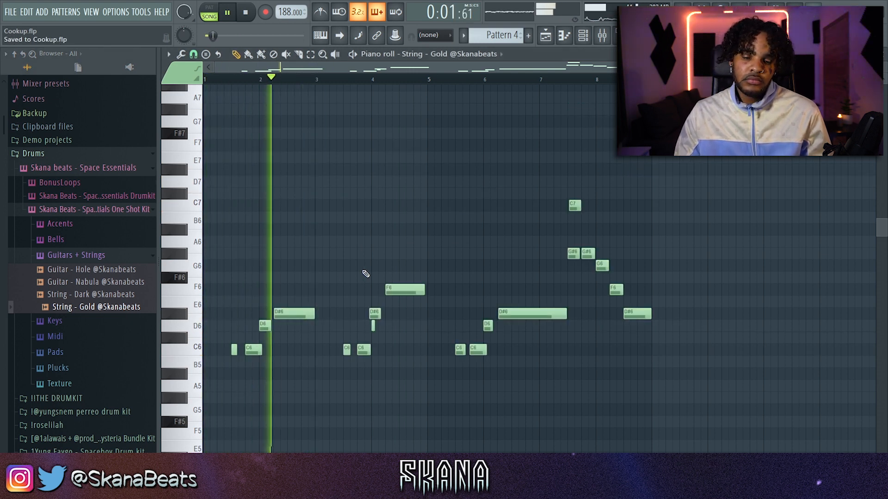
scroll(79, 248, down, 3)
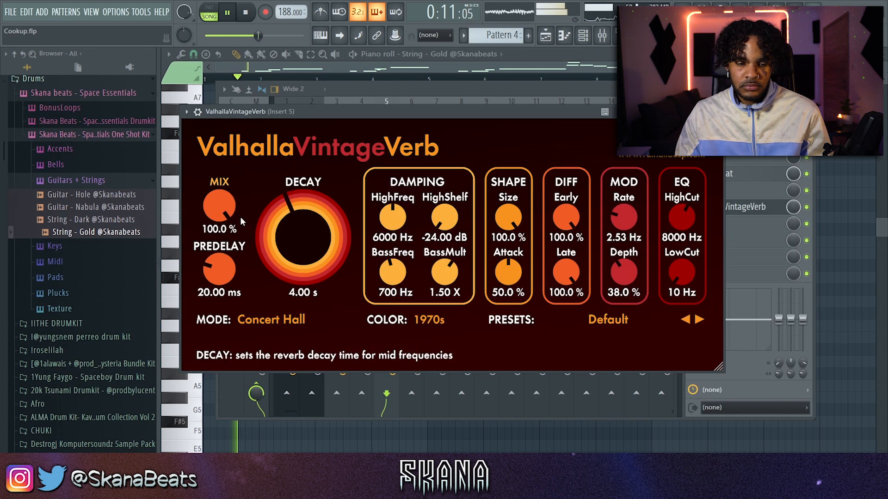
Set VintageVerb on Insert 5 to a 64.8% mix, 1130 Hz LowCut, Plate mode and 1980s color.
drag(219, 206, 217, 257)
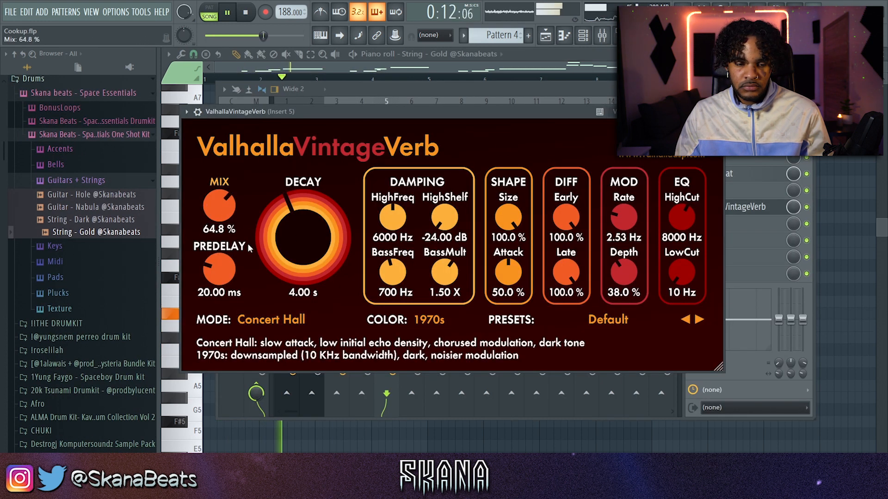
drag(682, 271, 681, 237)
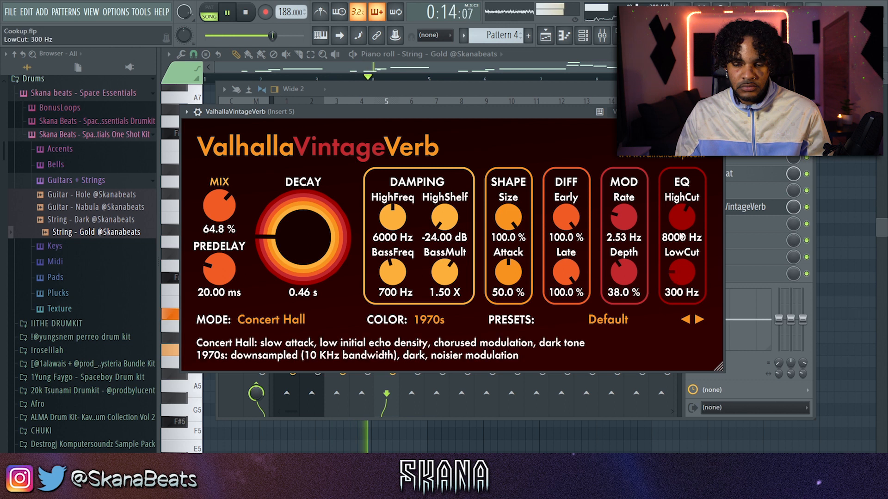
click(290, 323)
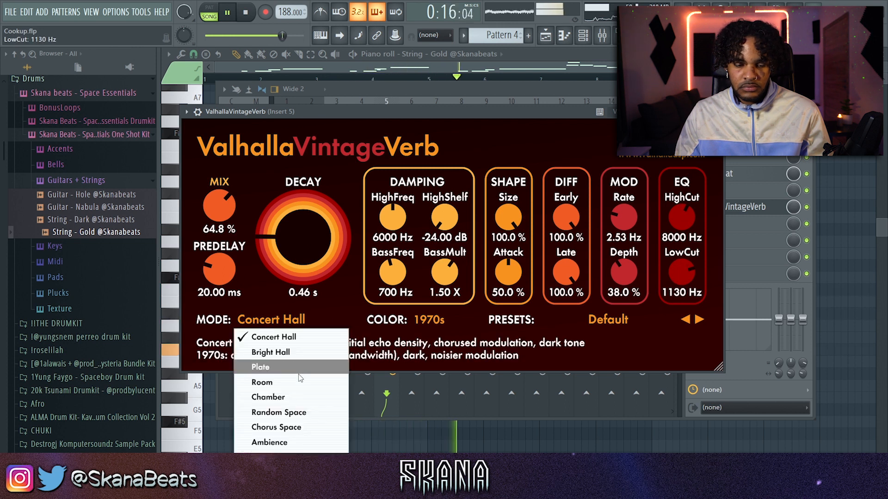
click(285, 367)
click(431, 350)
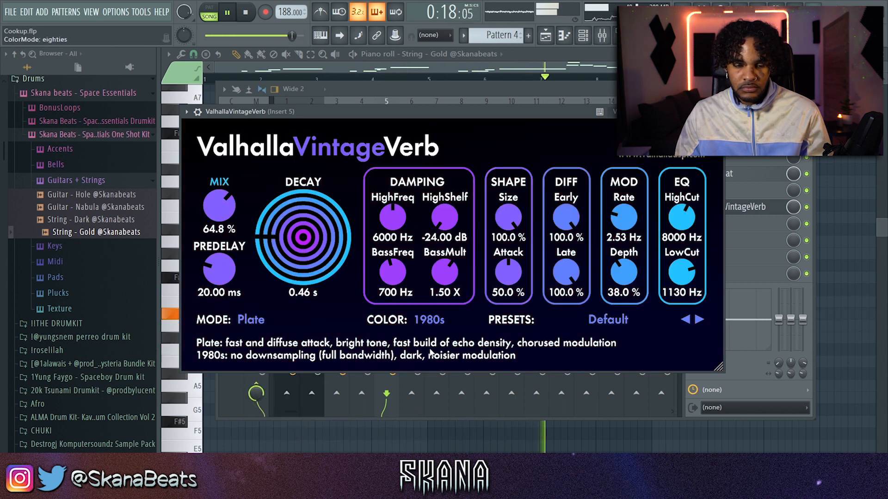
Adjust the Insert 5 reverb's decay and raise the low-cut frequency in its Fruity Parametric EQ 2.
drag(302, 249, 303, 214)
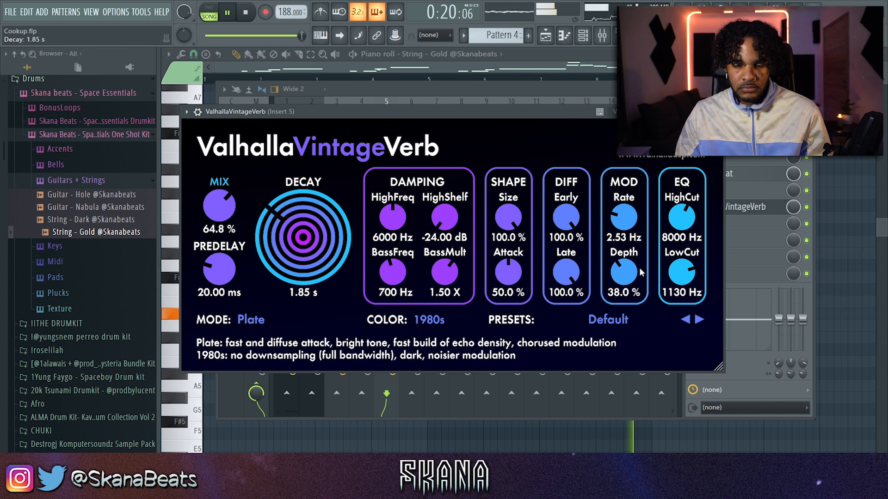
drag(303, 247, 304, 234)
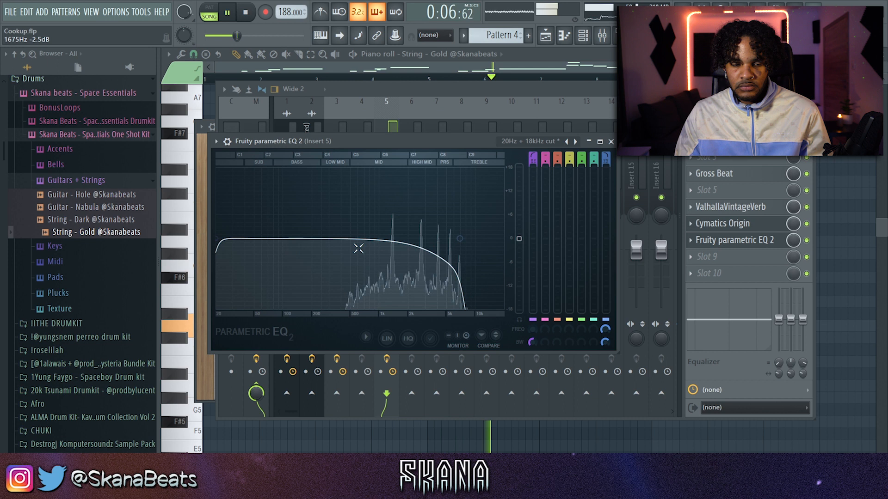
drag(217, 239, 370, 241)
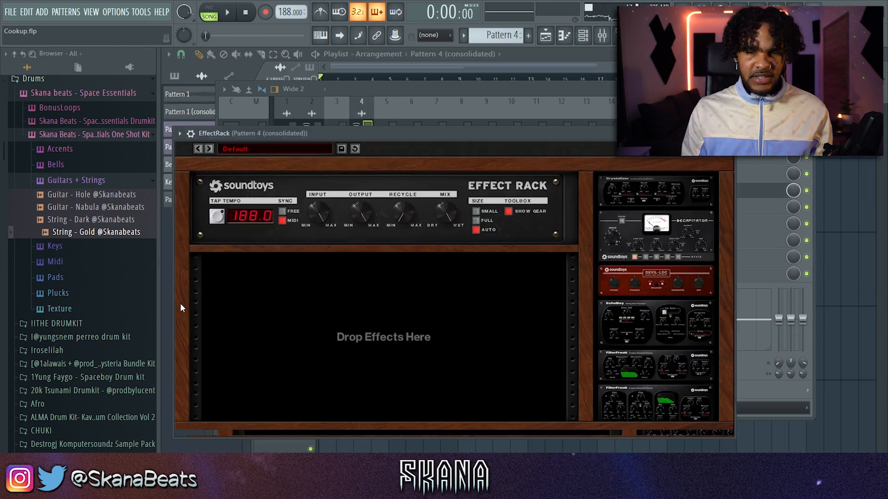
Load the Guitar preset Crystal Choir in EffectRack on the Pattern 4 (consolidated) mixer track.
click(237, 150)
mouse_move(244, 156)
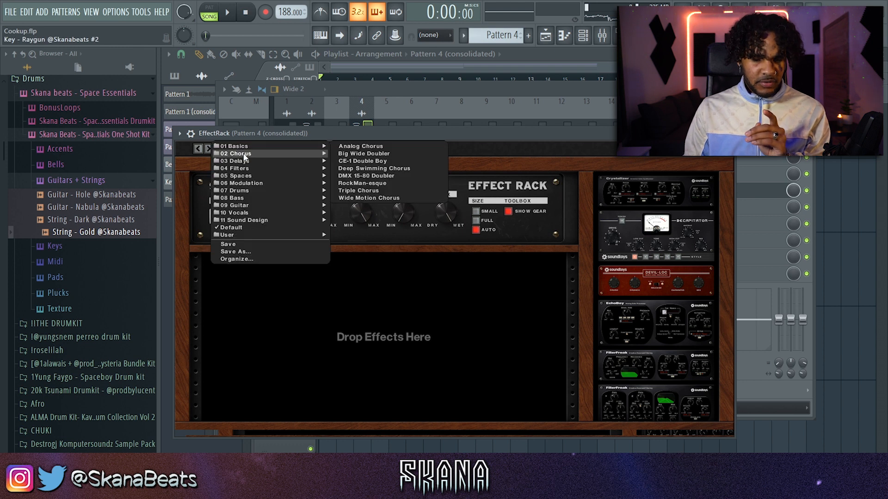
mouse_move(283, 207)
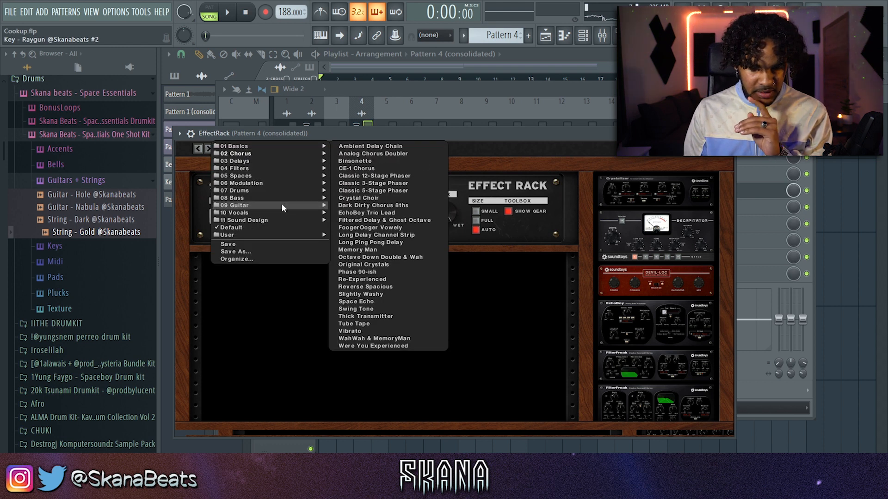
click(366, 199)
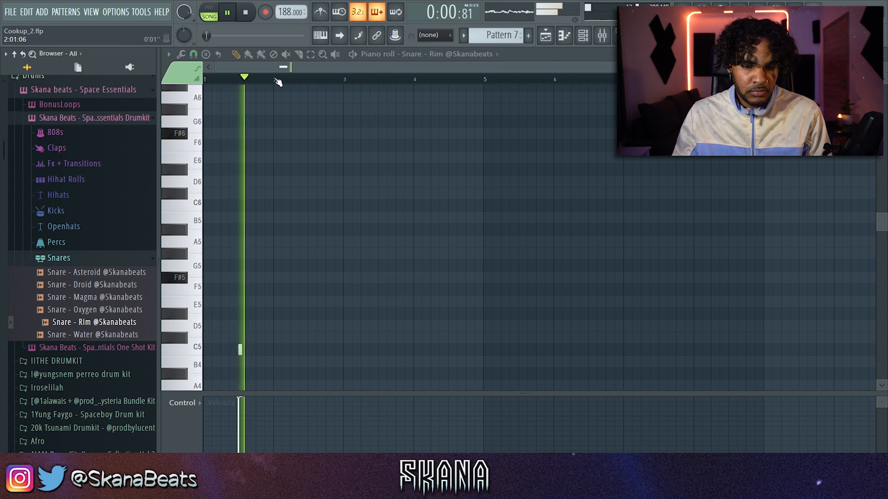
Repeat the Snare - Rim hit in every bar of Pattern 7 from bar 2 through bar 8.
key(ctrl+b)
key(ctrl+b)
key(ctrl+b)
key(ctrl+b)
key(ctrl+b)
key(ctrl+b)
key(ctrl+b)
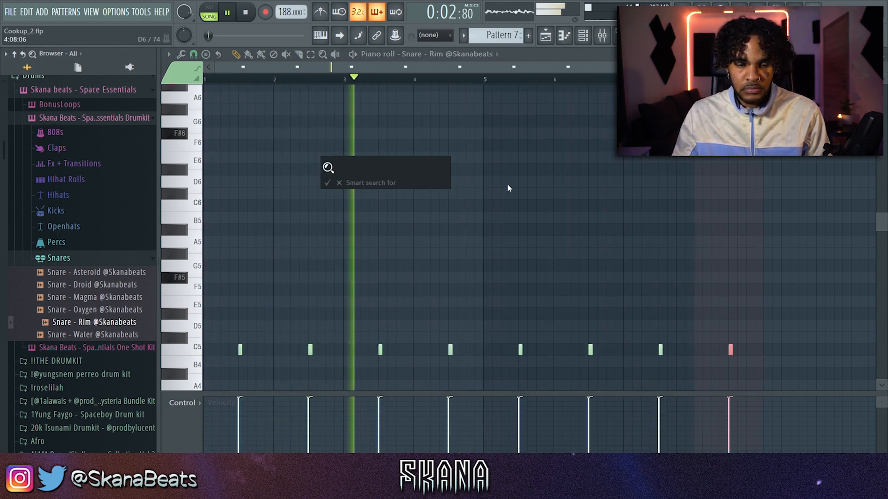
Duplicate the two Snare - Water hits four bars ahead, around the start of bar 6.
scroll(366, 182, down, 3)
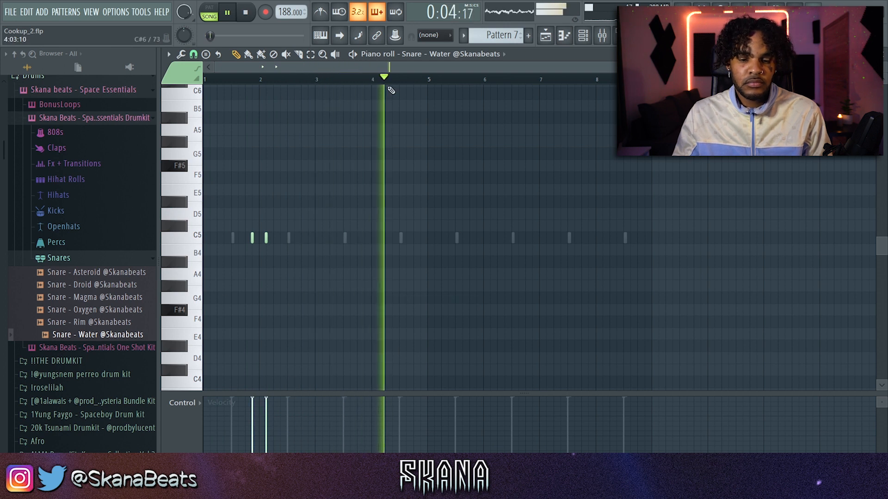
drag(428, 83, 14, 129)
key(ctrl+b)
key(ctrl+d)
key(ctrl+s)
Add Perc - Meteor hits late in bars 2 and 6 and repeat the Perc - Gaze hit near the start of bar 5.
click(584, 36)
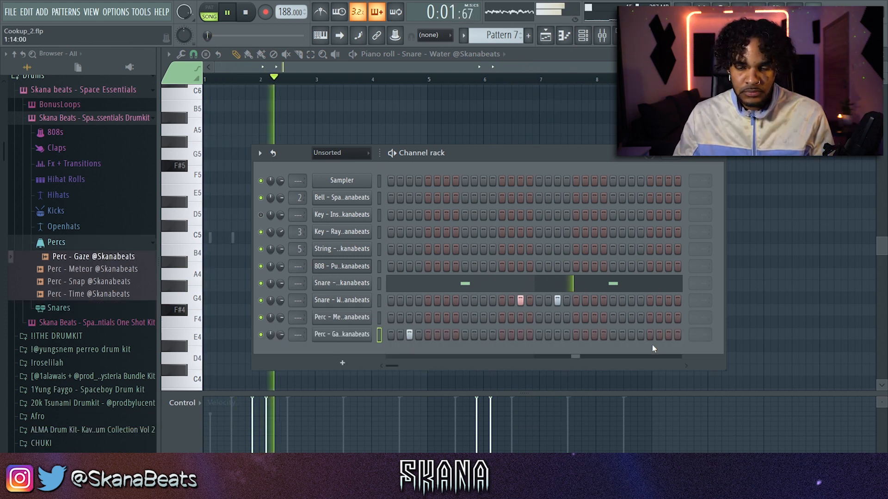
click(649, 318)
right_click(372, 316)
click(387, 320)
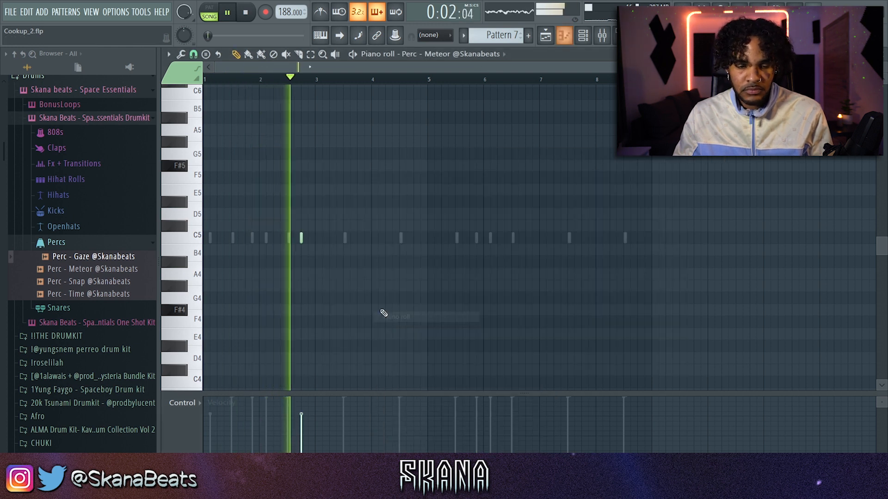
click(525, 238)
click(422, 54)
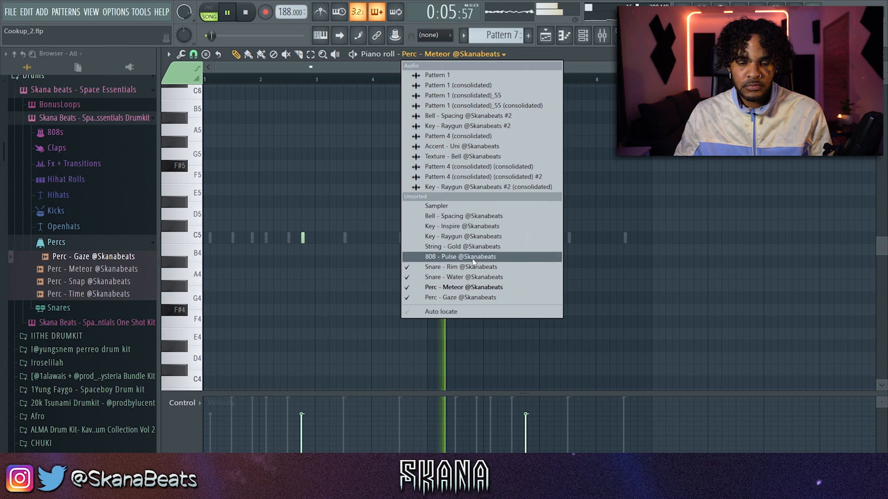
click(467, 297)
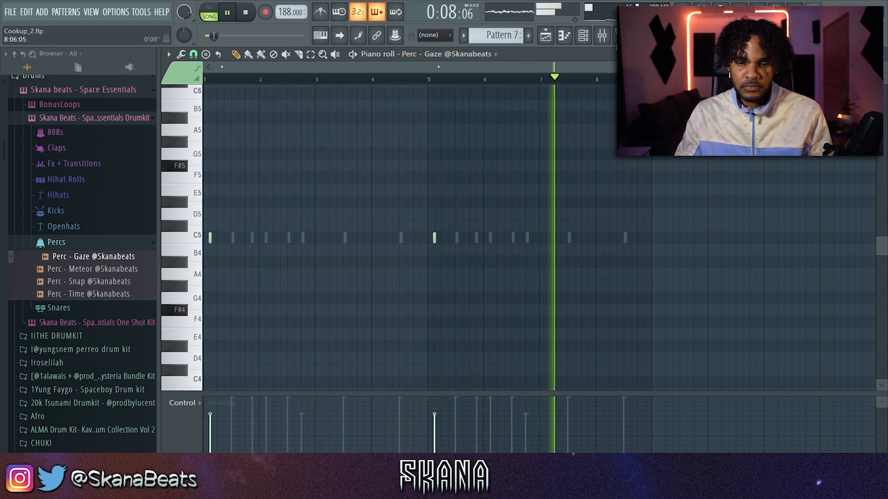
Add Perc - Snap to the channel rack below the rim snare and paste the rim snare's pattern into it.
key(F6)
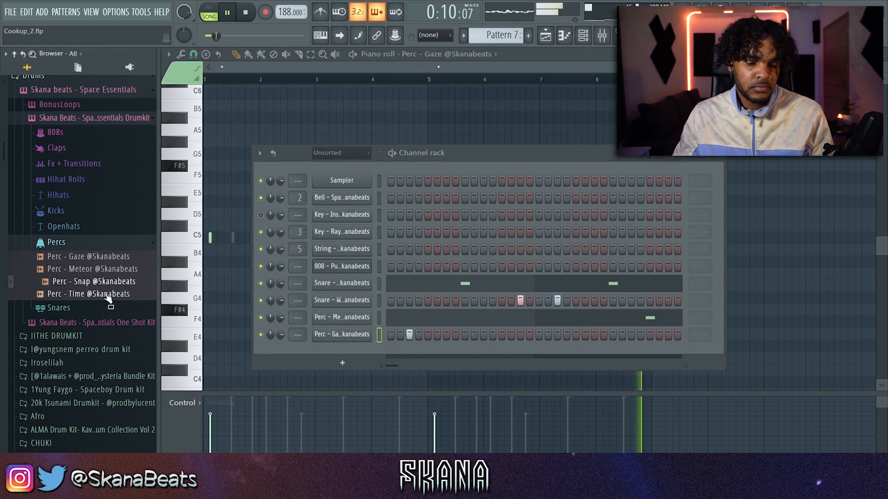
drag(92, 281, 442, 290)
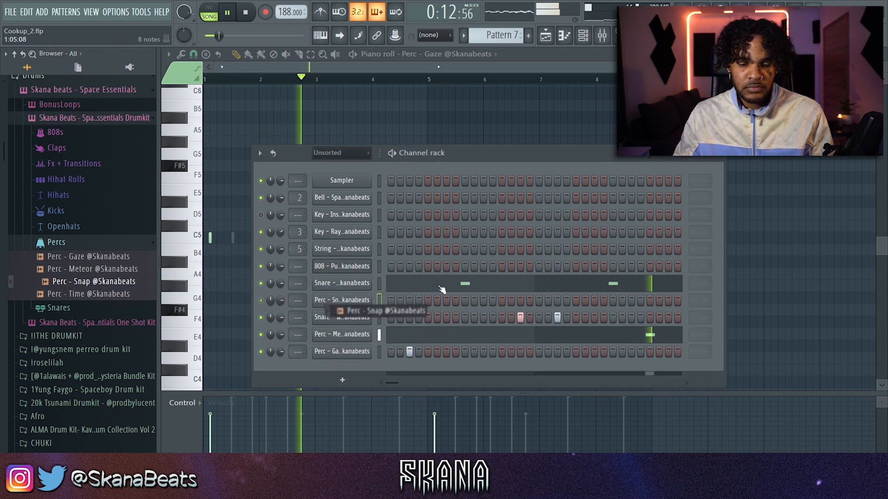
click(379, 302)
key(ctrl+v)
click(408, 300)
Delete the Perc - Snap hits in bars 1, 3, 5 and 7 and lower the velocity of the remaining hits.
scroll(265, 266, up, 2)
right_click(245, 239)
right_click(403, 238)
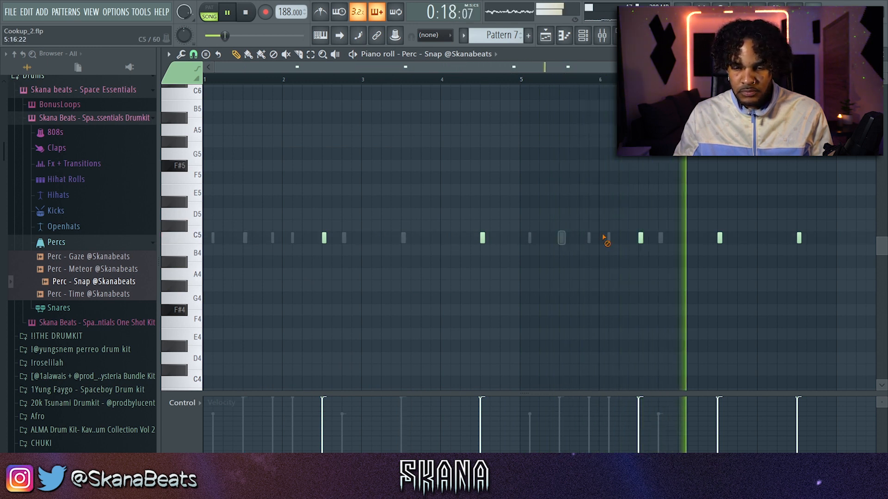
drag(834, 208, 306, 280)
scroll(368, 255, down, 3)
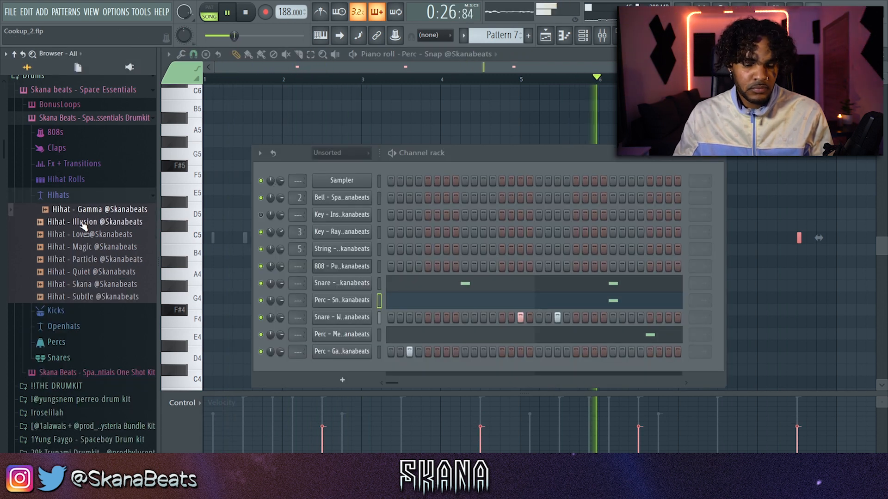
Add Hihat - Illusion to the channel rack and fill its pattern with a hit on every second step.
drag(338, 364, 338, 366)
right_click(465, 369)
click(517, 354)
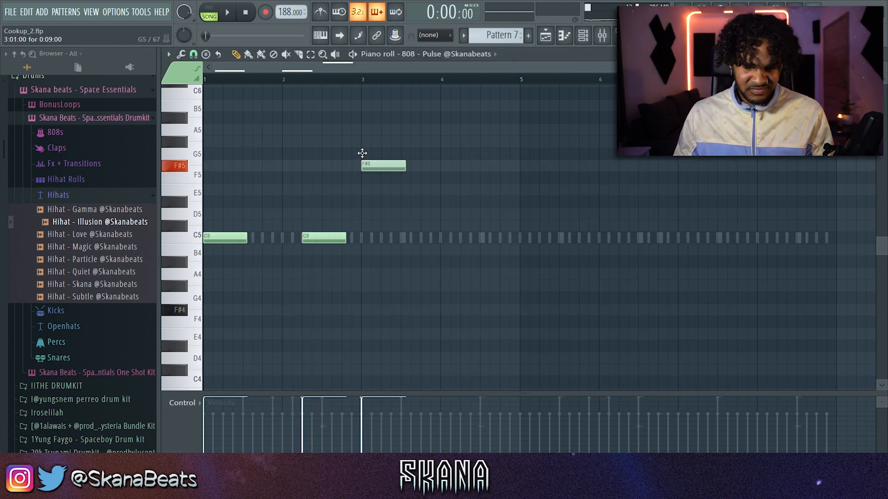
Continue the 808 - Pulse line with three G5 notes from bar 3 and an F5 in bar 4, with the C5 notes legato.
key(space)
click(391, 155)
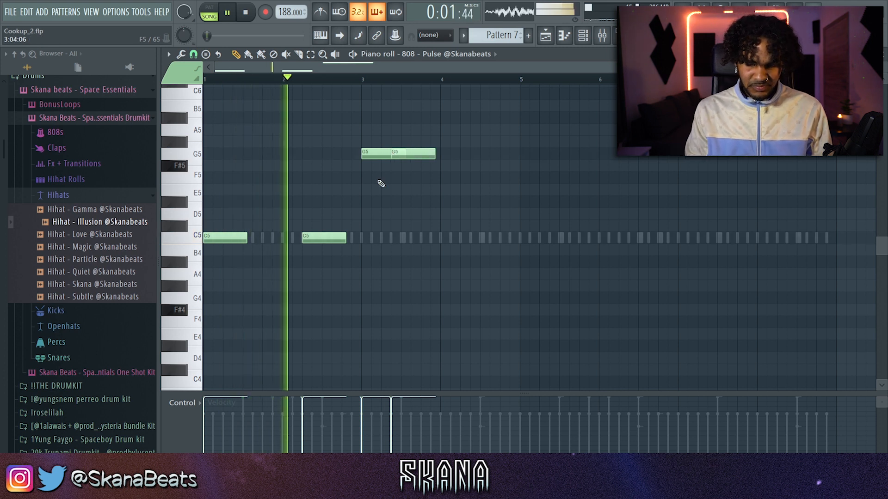
key(ctrl+l)
click(421, 154)
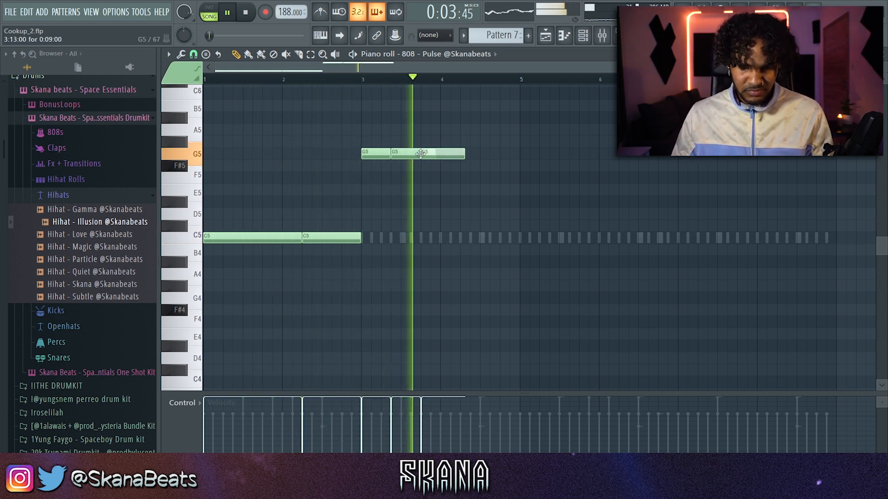
click(465, 175)
key(space)
Make the 808 - Pulse notes legato up to bar 5 and duplicate the four-bar phrase into bars 5 to 8.
drag(505, 165, 522, 179)
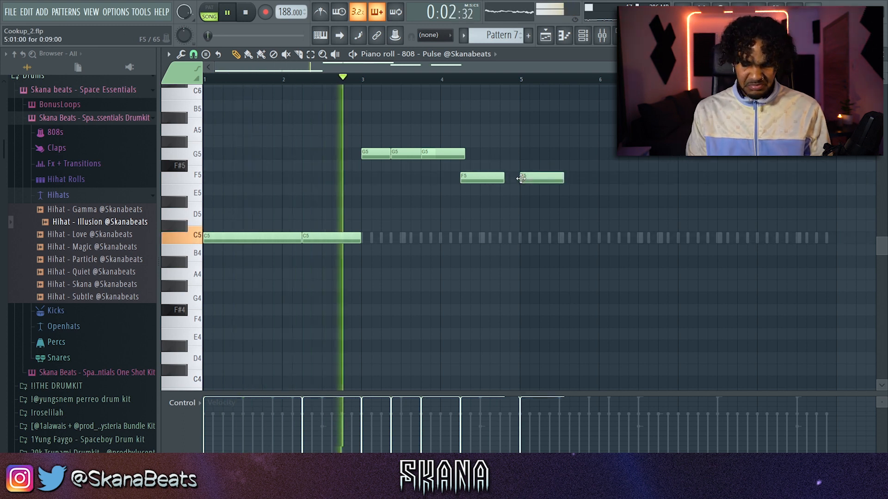
key(ctrl+l)
right_click(524, 178)
key(ctrl+b)
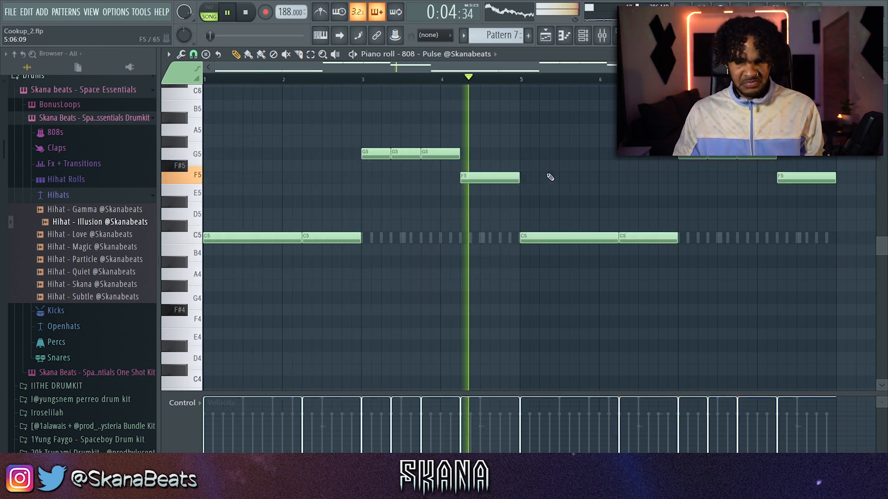
Lower the three G5 notes from bar 7 of the 808 - Pulse line to F5 and the final F5 to D#5.
scroll(567, 191, up, 1)
scroll(567, 193, down, 2)
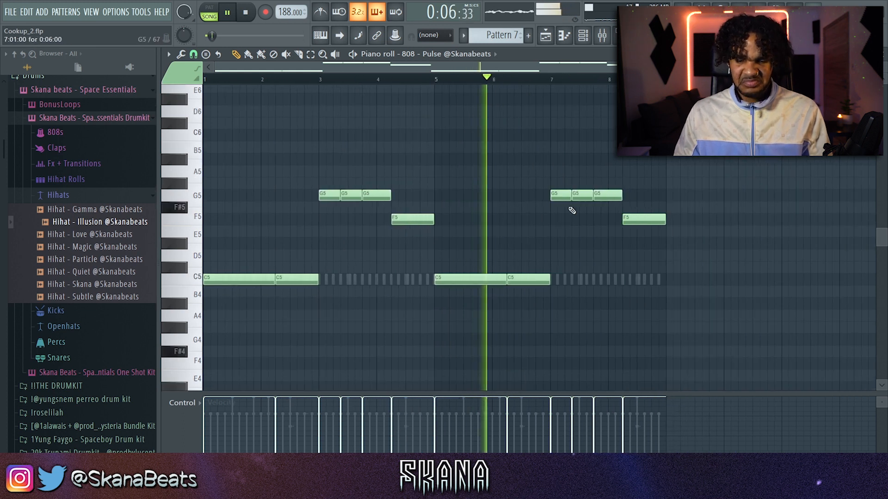
scroll(559, 257, up, 2)
drag(549, 182, 634, 218)
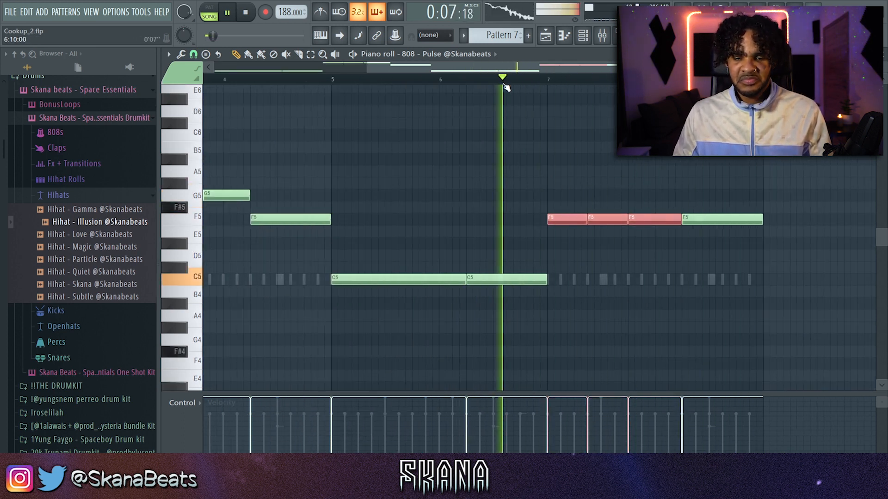
drag(722, 220, 725, 245)
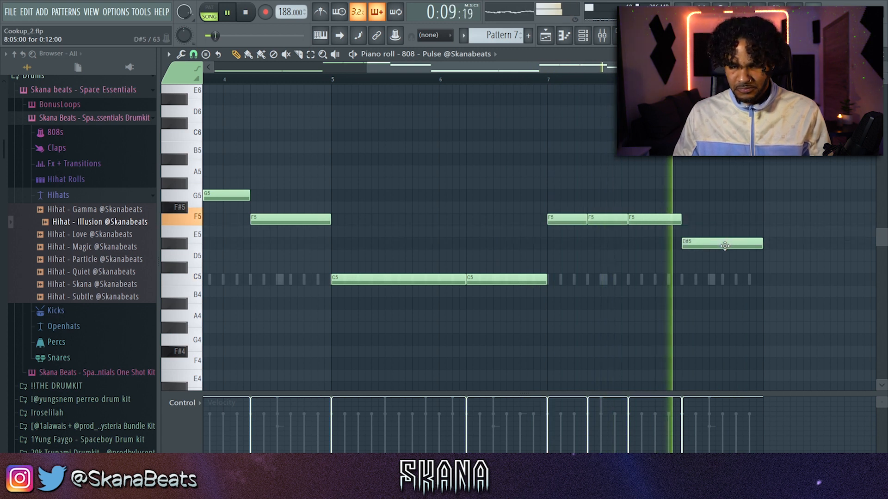